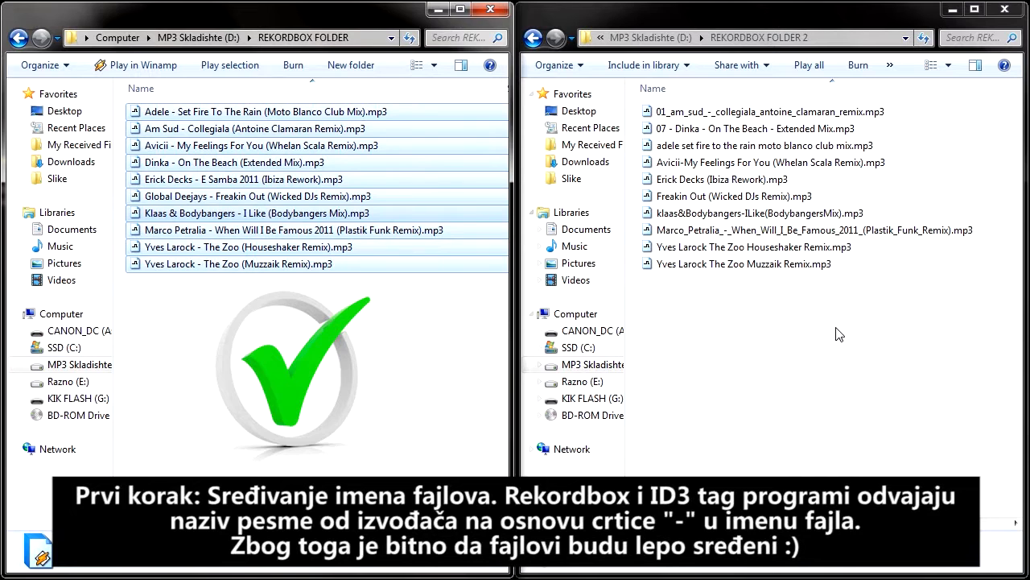
left_click_drag(837, 334, 656, 72)
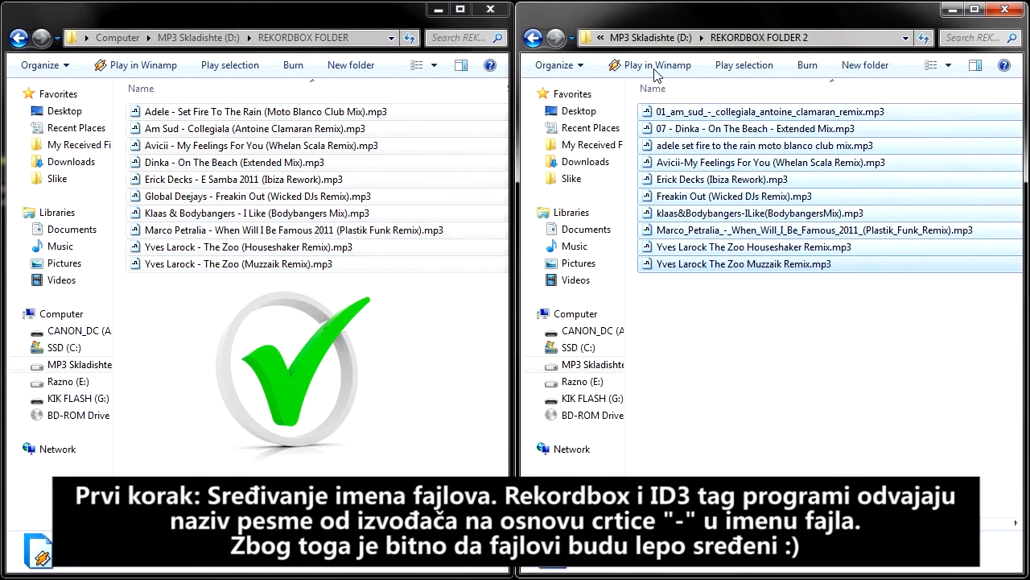
left_click(718, 314)
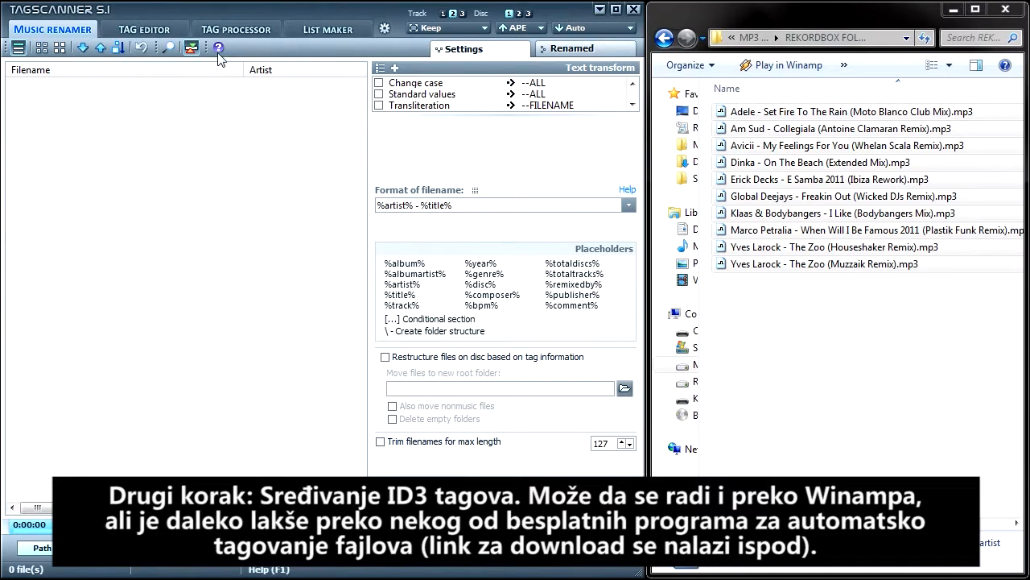
Load the ten MP3 files from REKORDBOX FOLDER into TagScanner and generate their tags from the filenames using the scheme %artist% - %title%
left_click(242, 32)
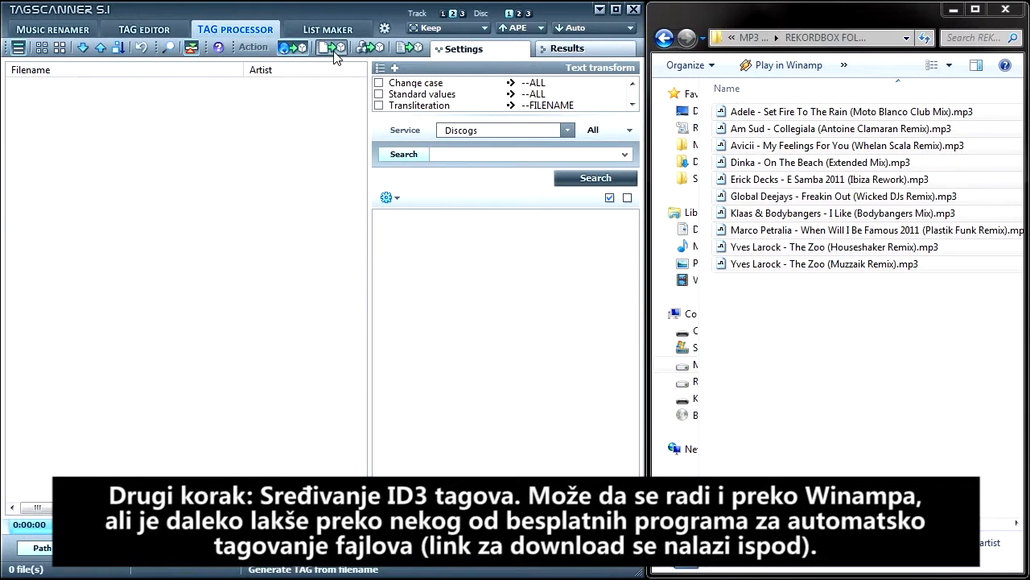
left_click(336, 55)
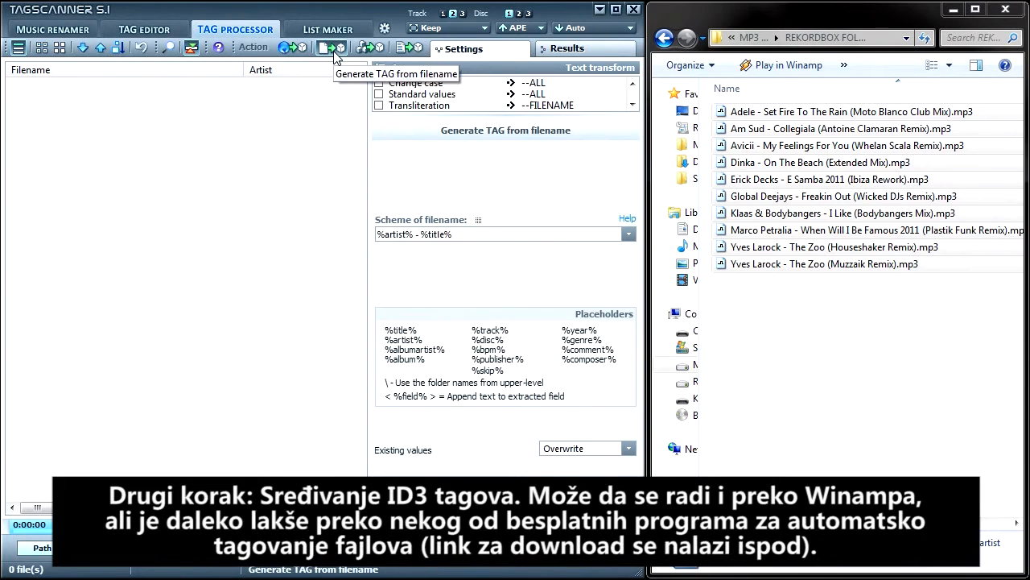
left_click_drag(895, 319, 185, 154)
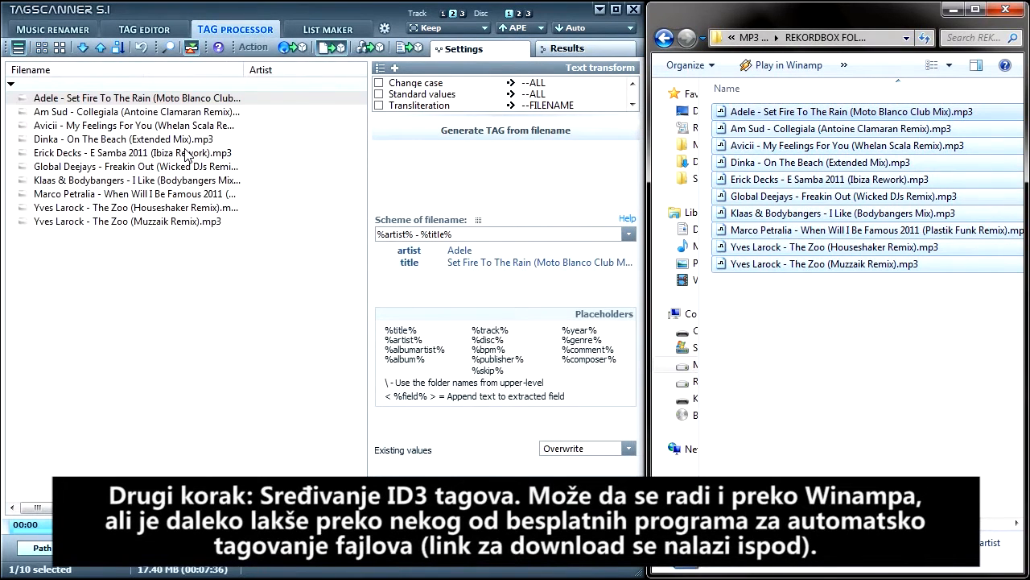
left_click_drag(228, 284, 90, 98)
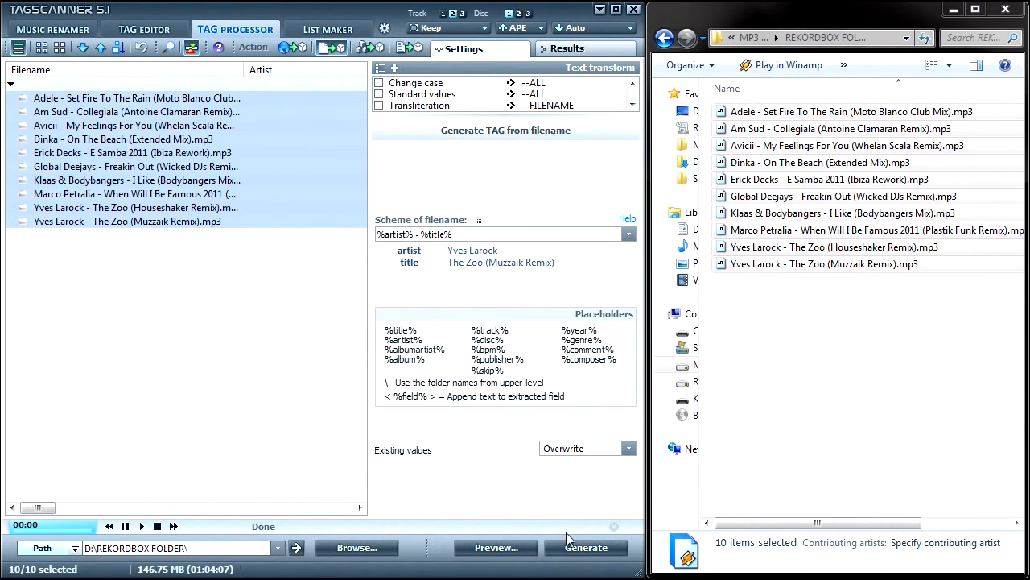
left_click(579, 552)
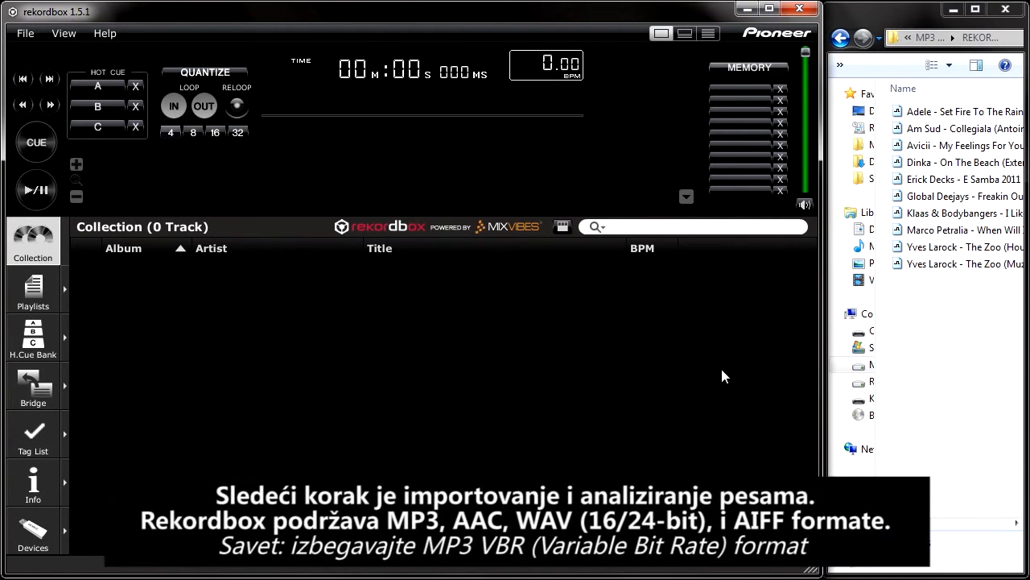
Switch to rekordbox and import all ten MP3 files from REKORDBOX FOLDER into the collection
left_click_drag(1001, 308, 553, 322)
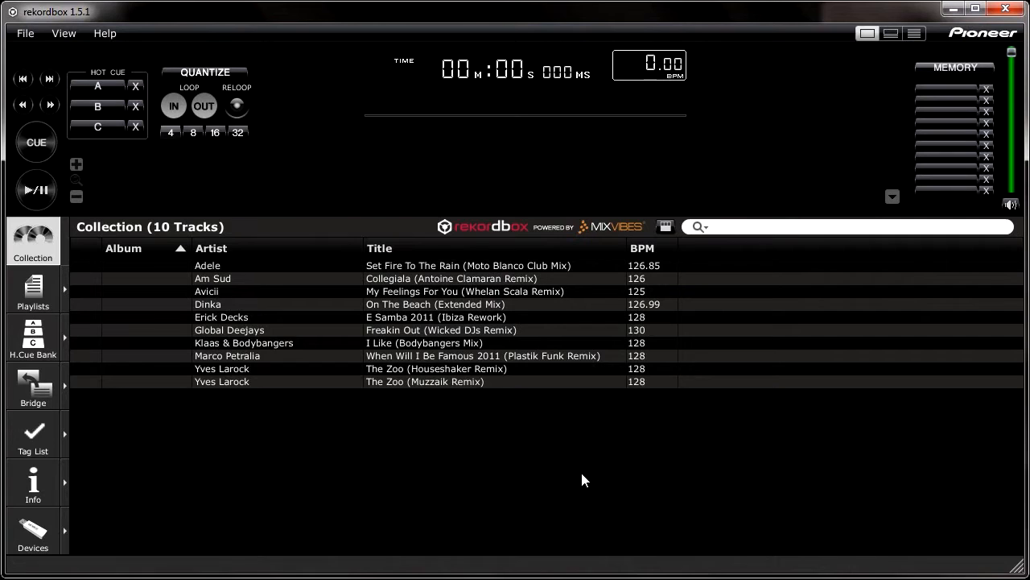
Set the album to 2011 01 for the Adele and Am Sud tracks in the collection
left_click(138, 266)
left_click(138, 267)
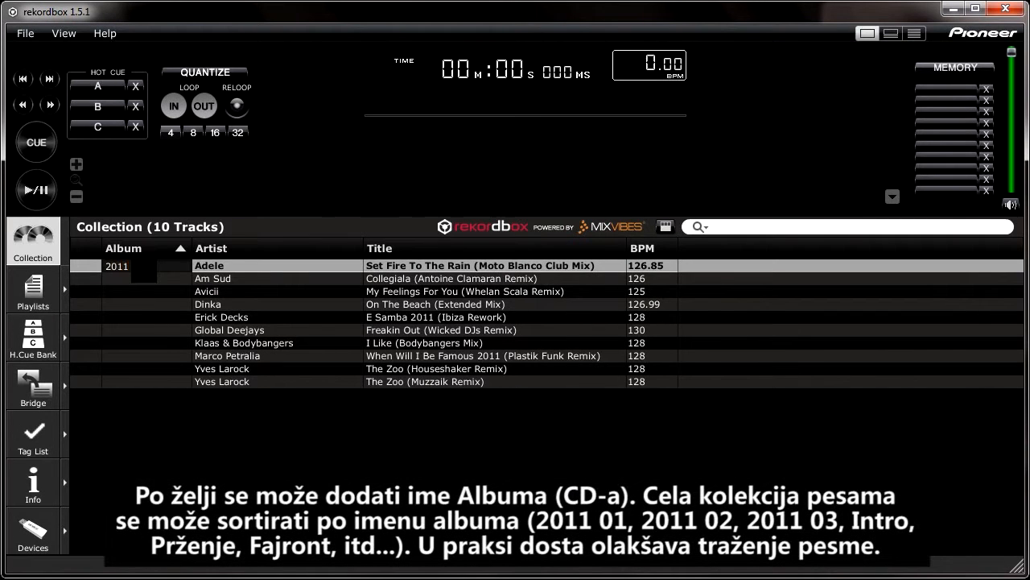
type("2011 01")
key("Return")
left_click(137, 278)
left_click(137, 278)
type("2")
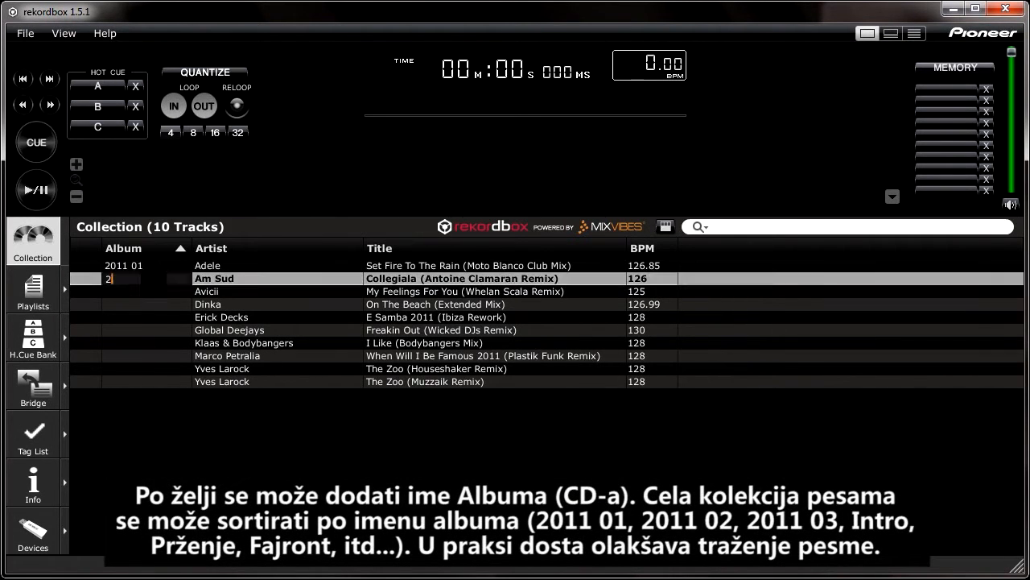
type("011 01")
key("Return")
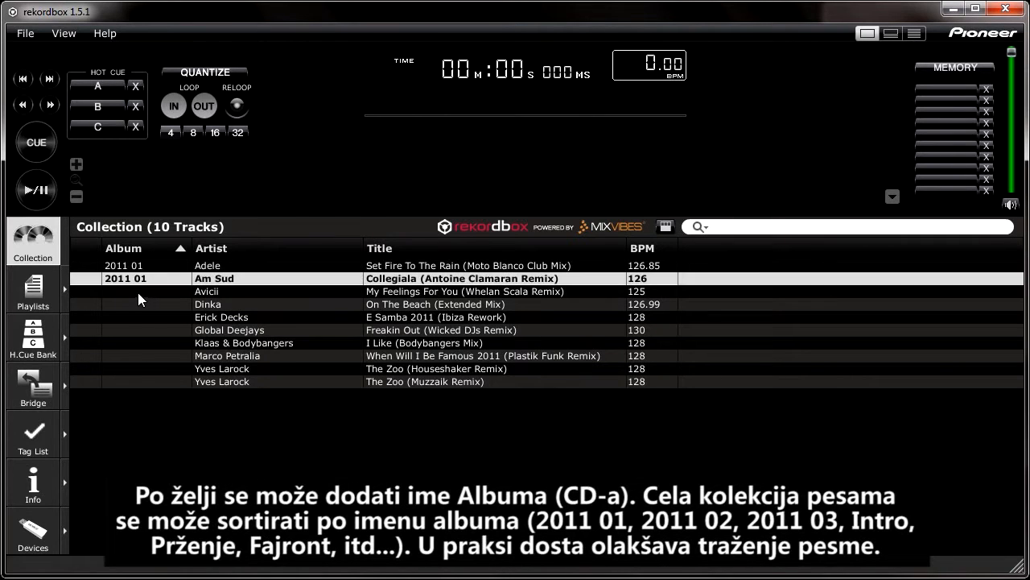
Give the Avicii and Dinka tracks the album name 2011 01
left_click(149, 292)
left_click(150, 293)
type("2011 01")
key("Return")
left_click(130, 304)
left_click(130, 304)
type("2011 01")
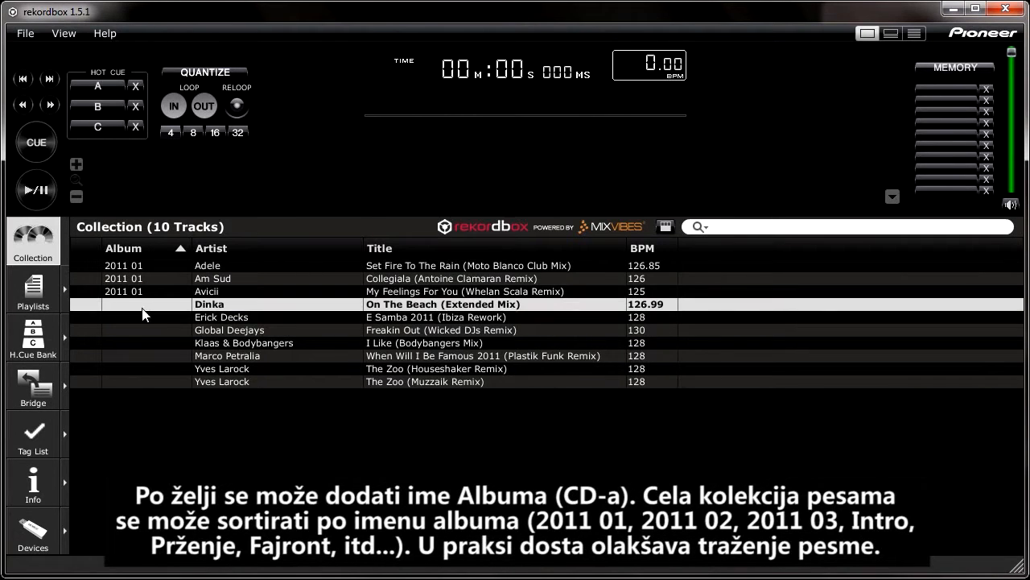
key("Return")
Set the album of the Erick Decks track to 2011 02
left_click(137, 318)
left_click(137, 318)
type("2011 01")
key("BackSpace")
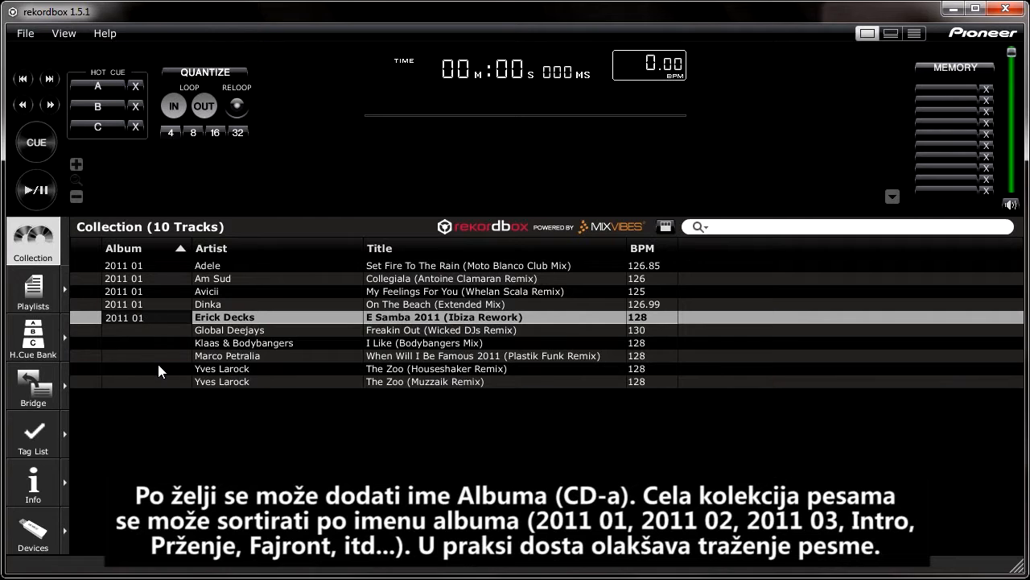
type("2")
key("Return")
Assign the album name 2011 02 to the Global Deejays and Klaas & Bodybangers tracks
left_click(147, 332)
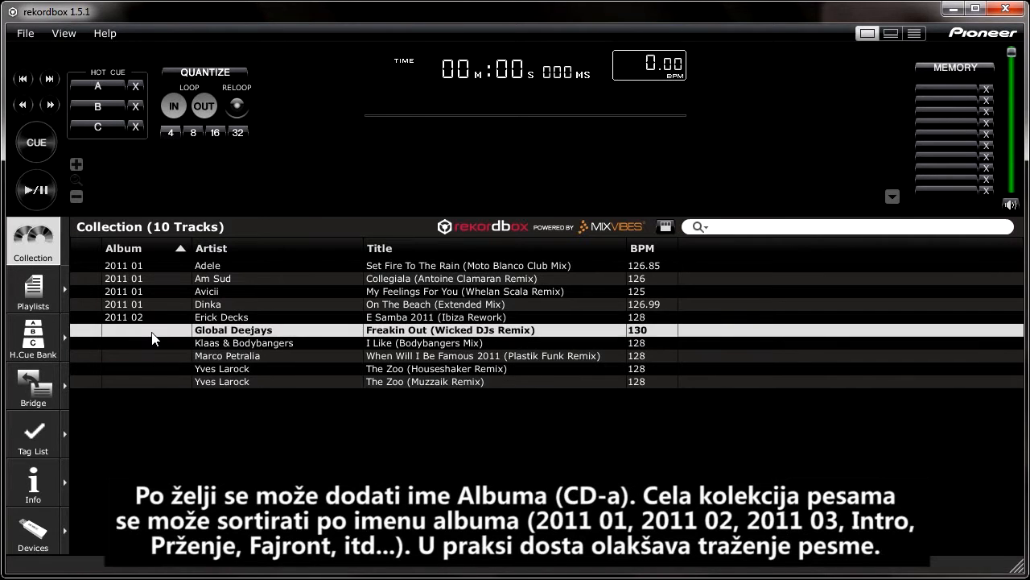
left_click(148, 331)
type("2011 02")
key("Return")
left_click(150, 343)
left_click(151, 343)
type("2011 02")
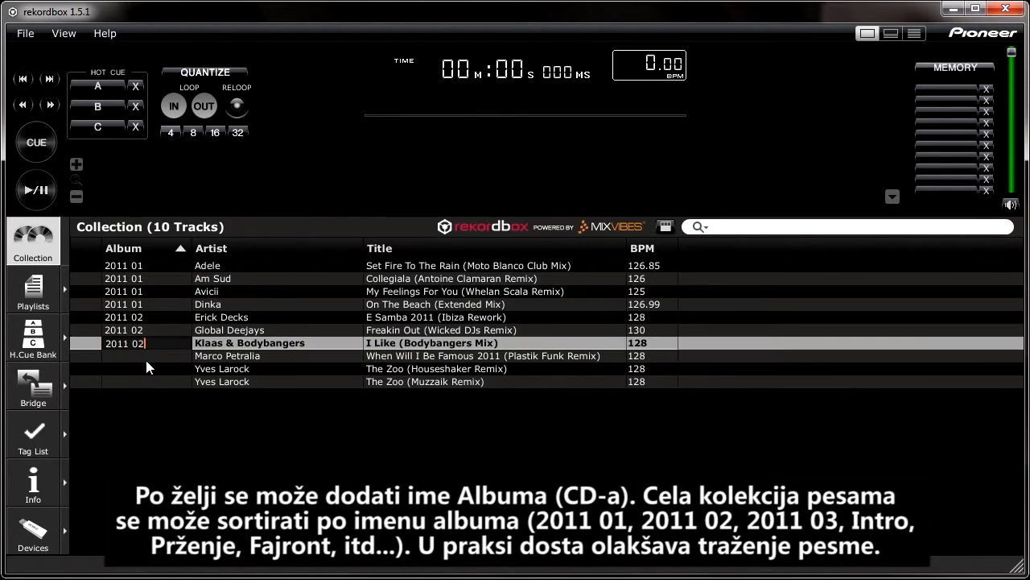
key("Return")
Set the album to 2011 02 for the Marco Petralia track and both Yves Larock tracks
left_click(132, 355)
left_click(135, 356)
type("2011 02")
key("Return")
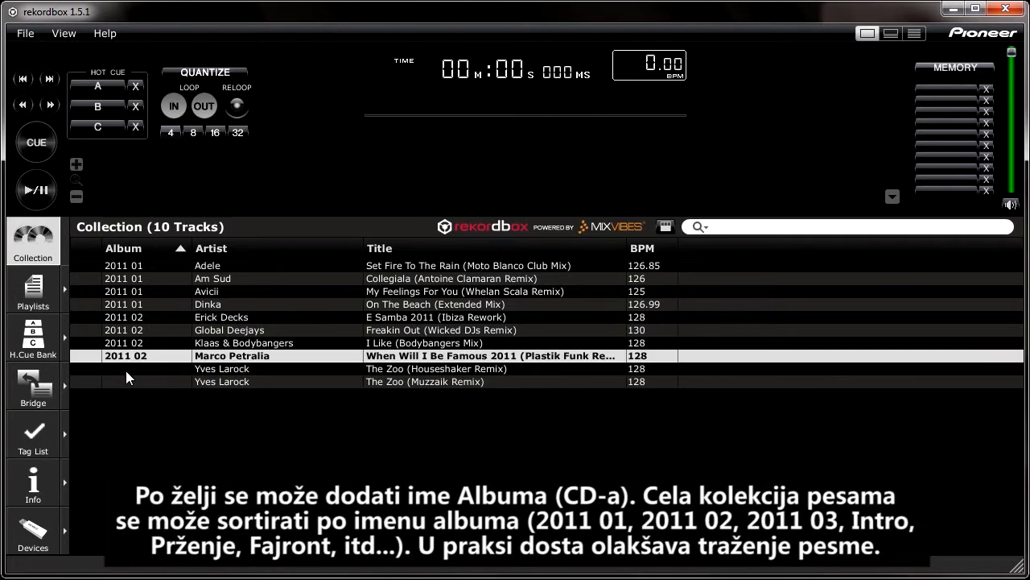
left_click(125, 369)
left_click(129, 369)
type("2011 02")
key("Return")
left_click(134, 381)
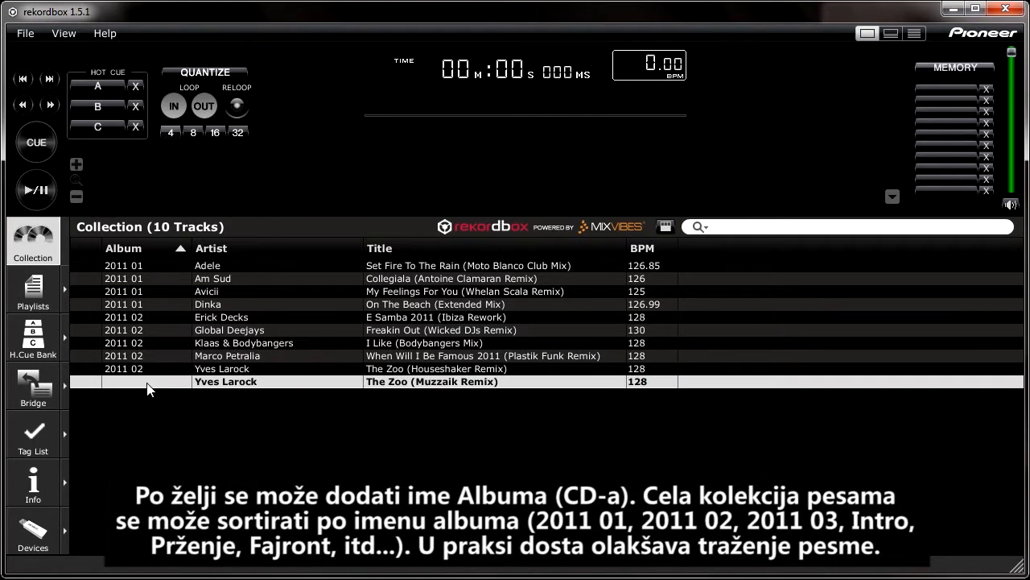
left_click(140, 381)
type("2011 02")
key("Return")
left_click(260, 436)
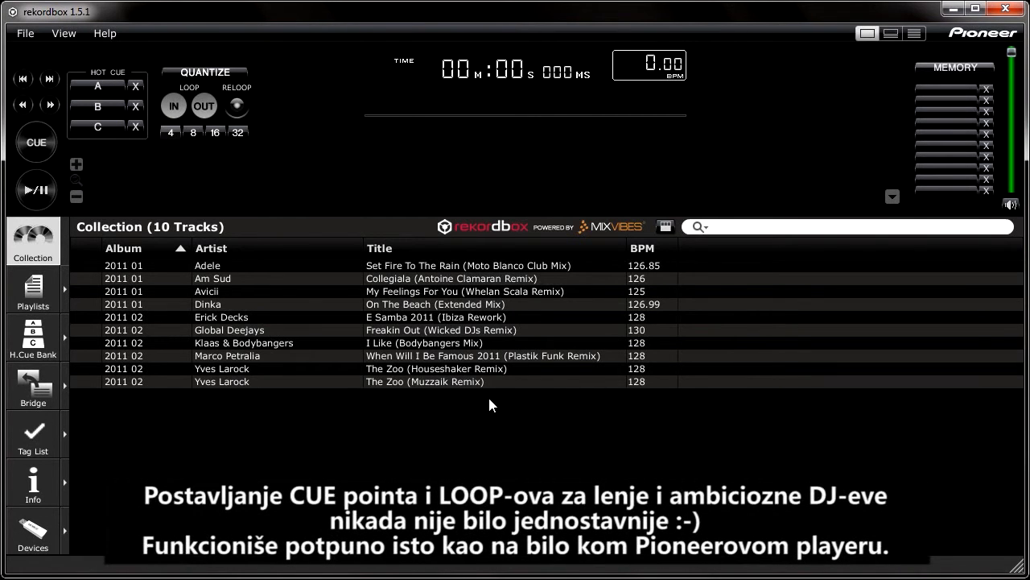
Load The Zoo (Muzzaik Remix) in the player, set a cue point at 01:00:022 and store it in memory
double_click(471, 381)
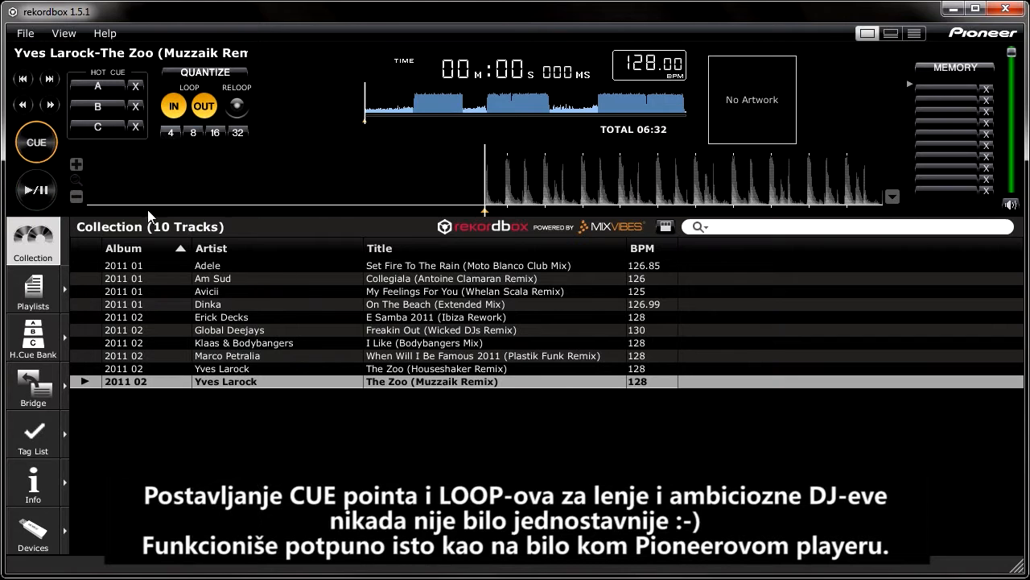
left_click(47, 199)
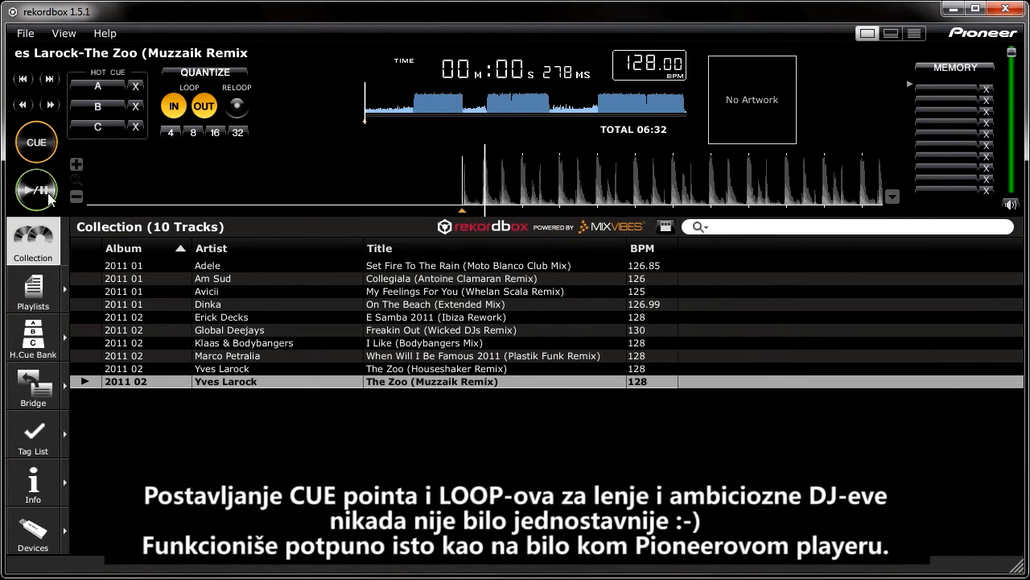
left_click(407, 106)
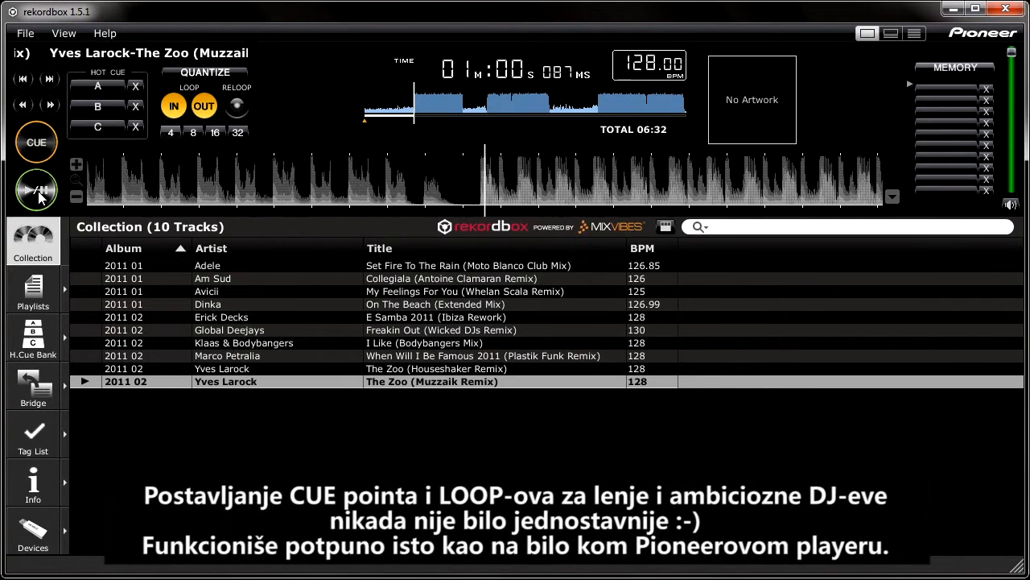
left_click_drag(301, 188, 343, 196)
left_click(40, 145)
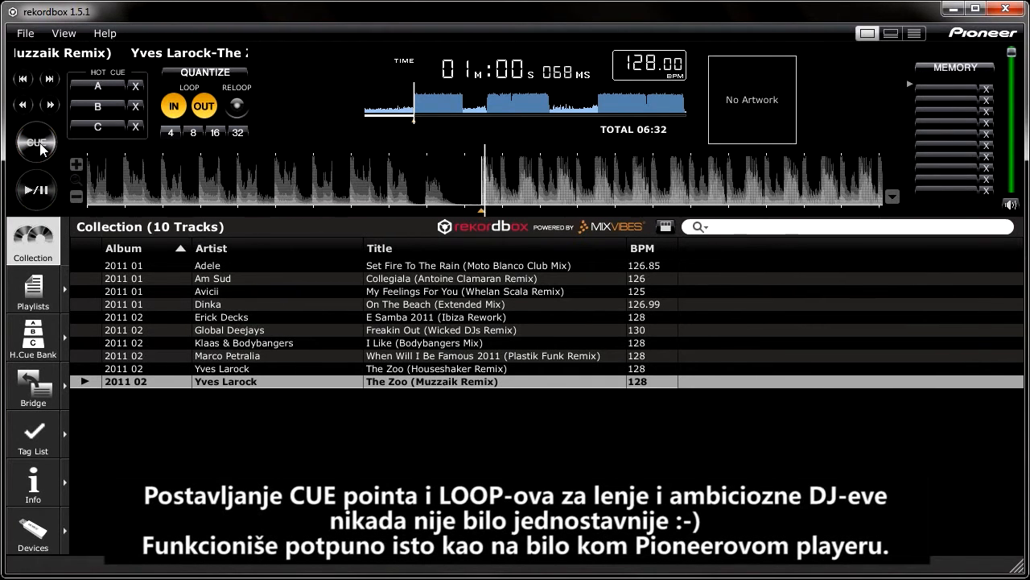
left_click(947, 69)
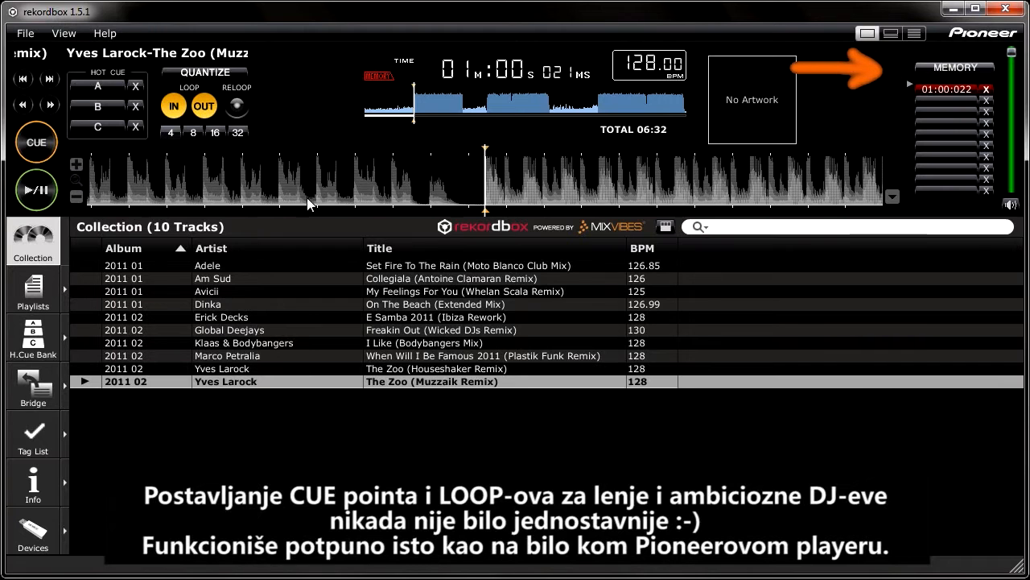
Set a cue point at 01:15:019, store an 8-beat loop from there in memory and recall it
left_click(37, 190)
left_click(427, 106)
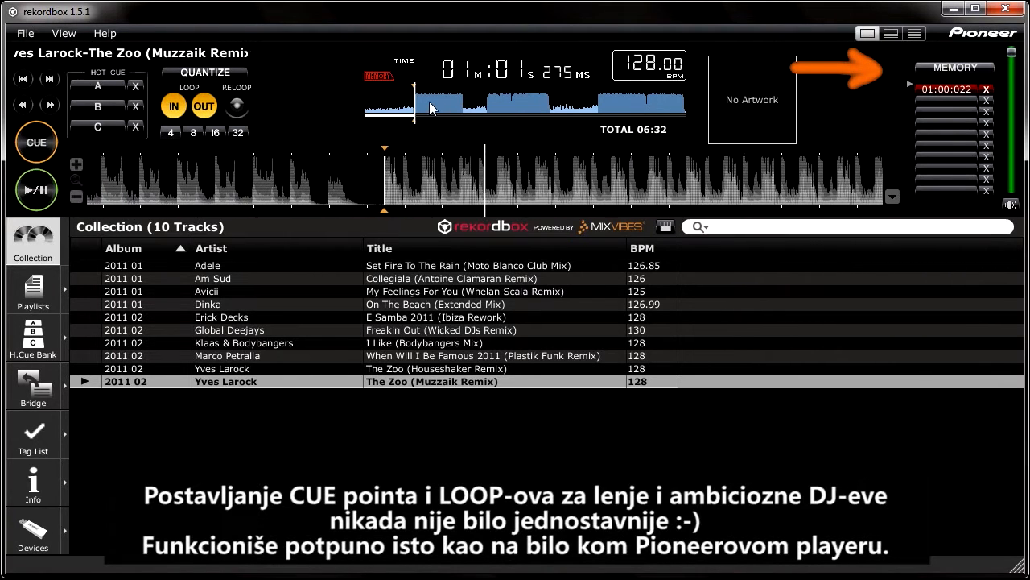
left_click(423, 105)
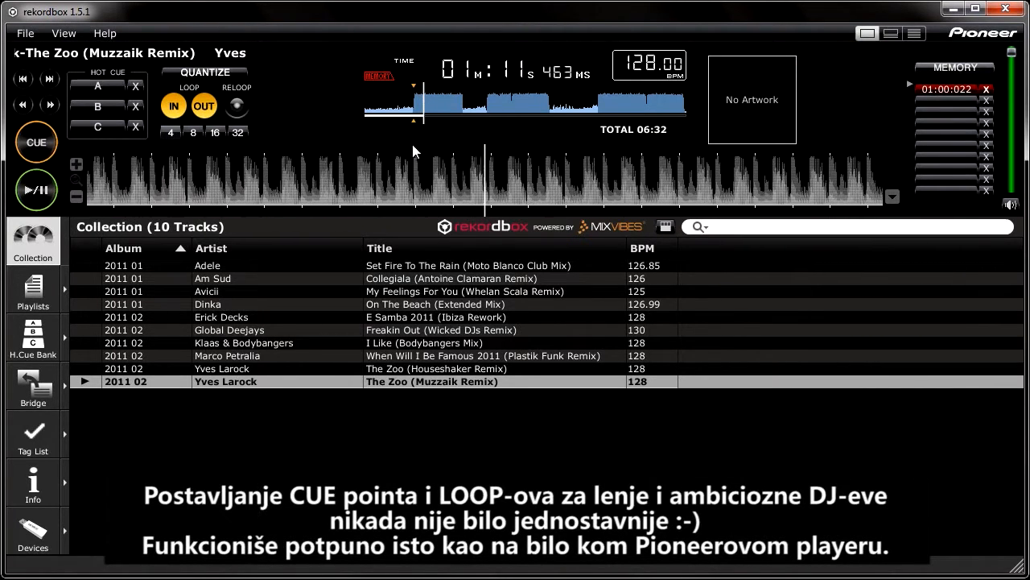
left_click(40, 194)
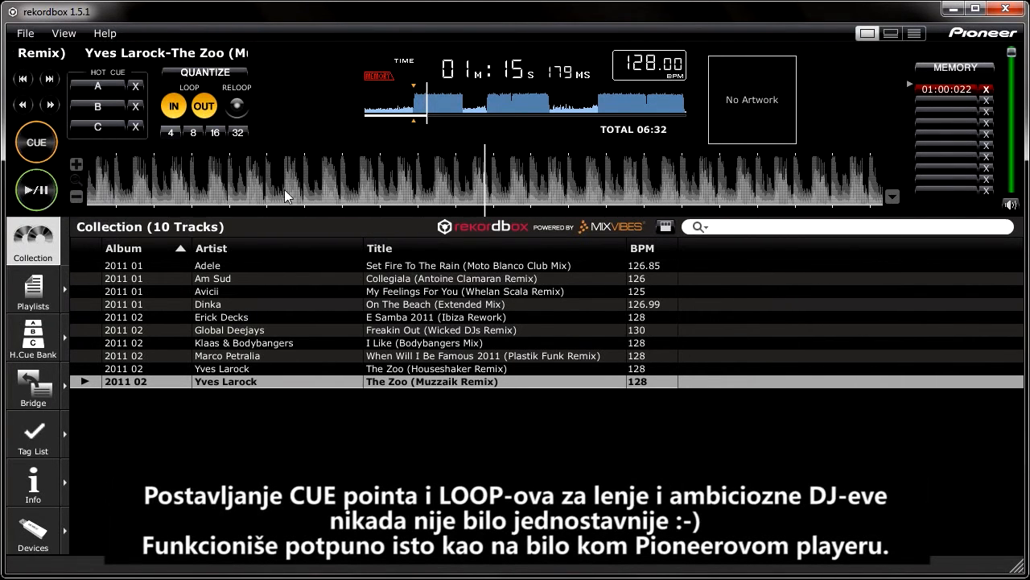
left_click_drag(467, 187, 478, 192)
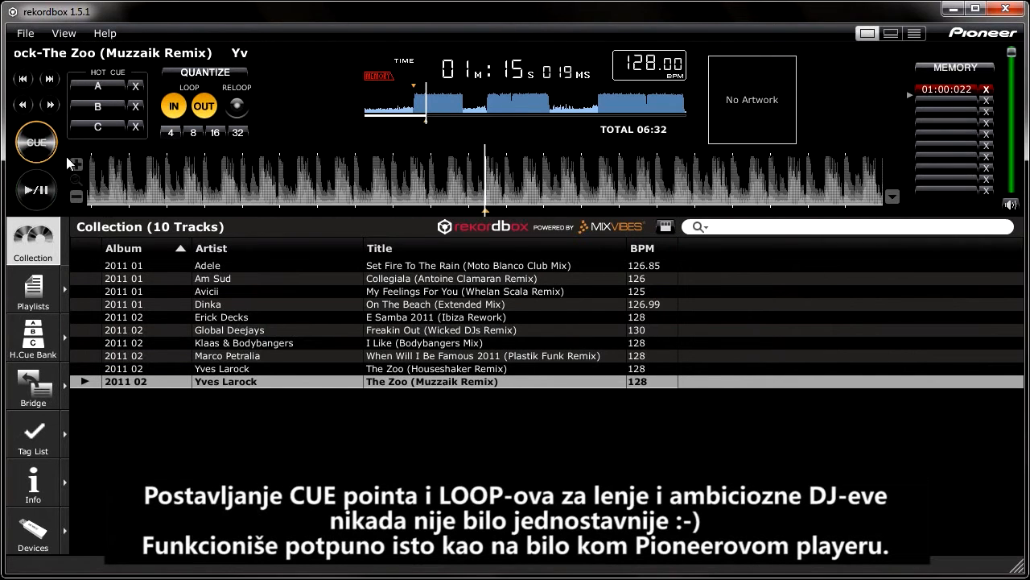
left_click(193, 132)
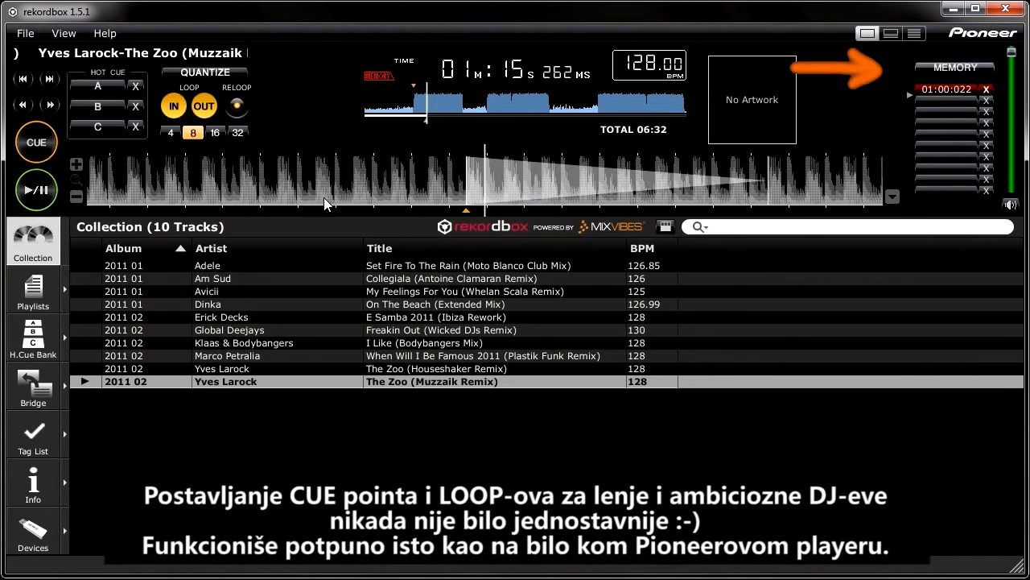
left_click(949, 69)
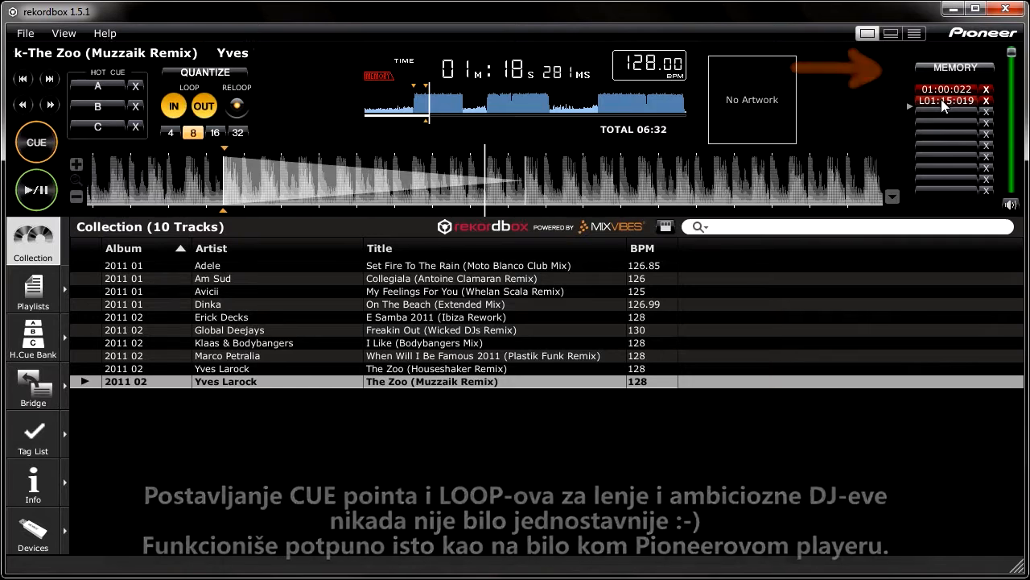
left_click(941, 99)
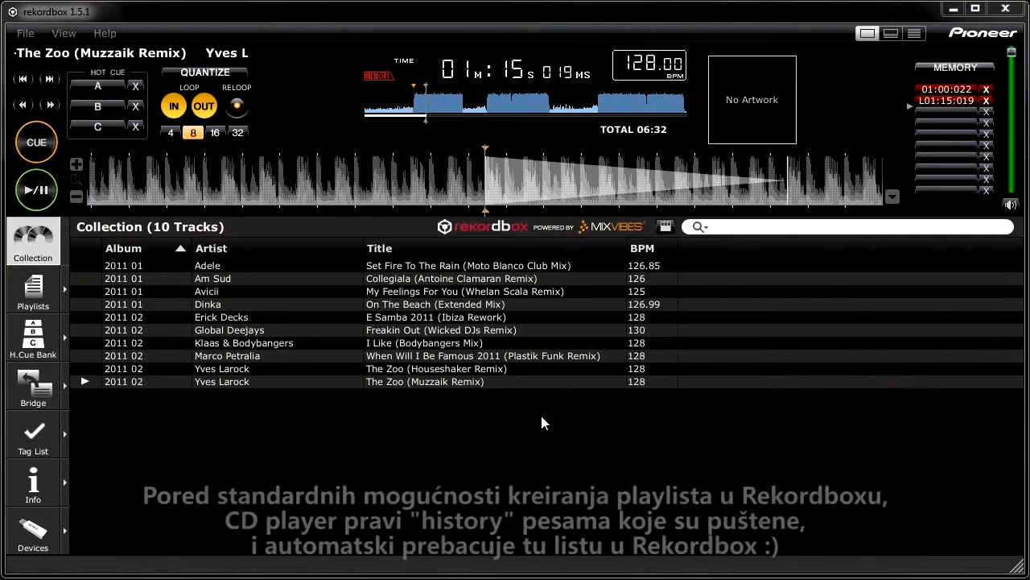
Create a playlist named ASDF and add the Adele, Am Sud and Avicii tracks to it
left_click(66, 288)
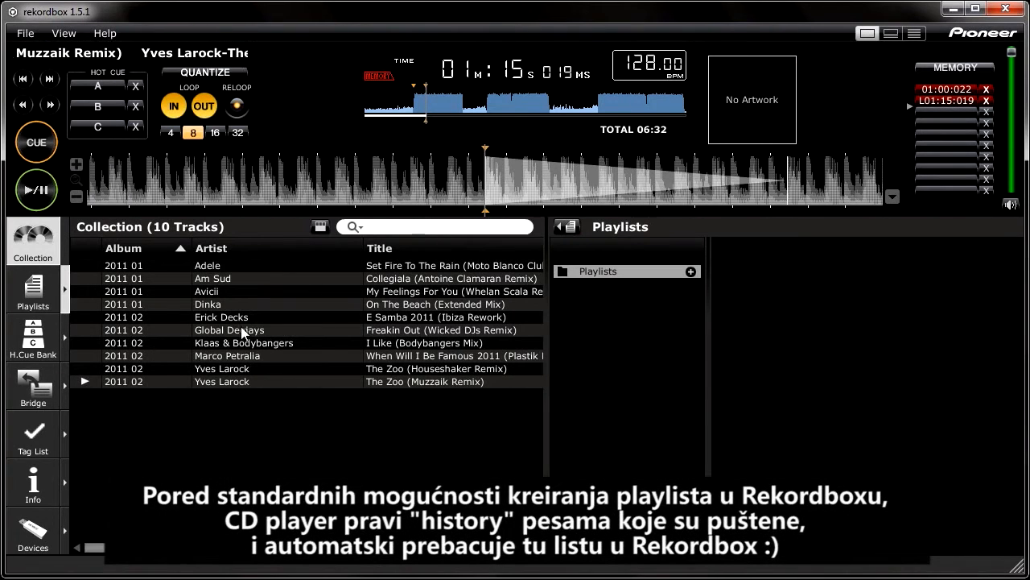
left_click(690, 273)
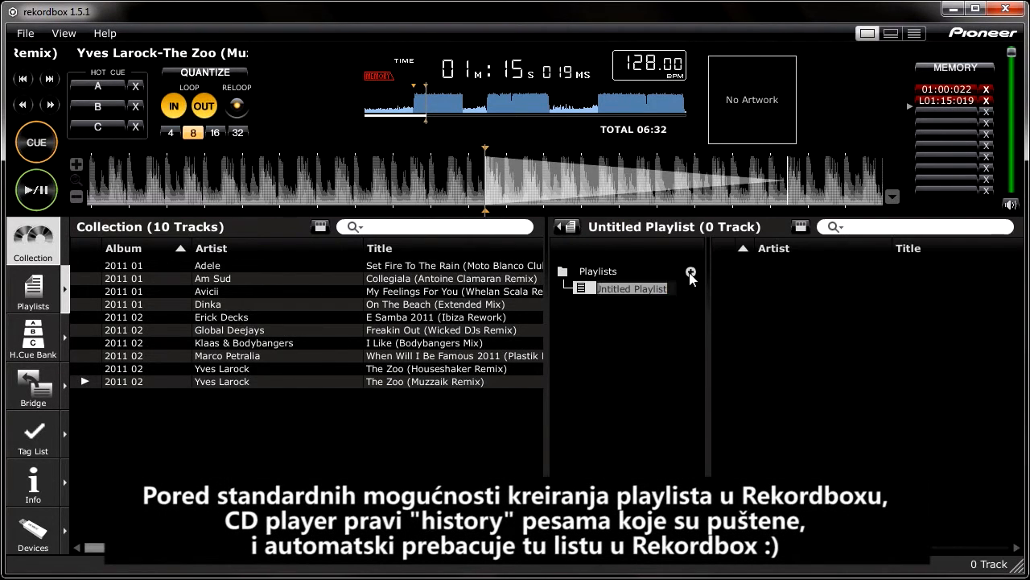
type("ASDF")
key("Return")
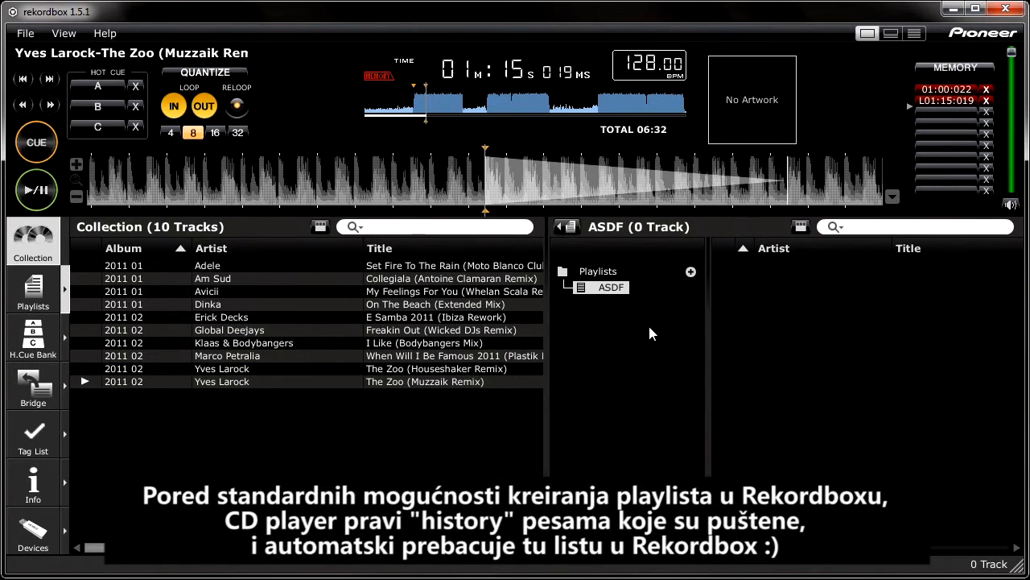
left_click_drag(240, 269, 798, 289)
left_click_drag(297, 282, 830, 330)
left_click_drag(290, 291, 796, 338)
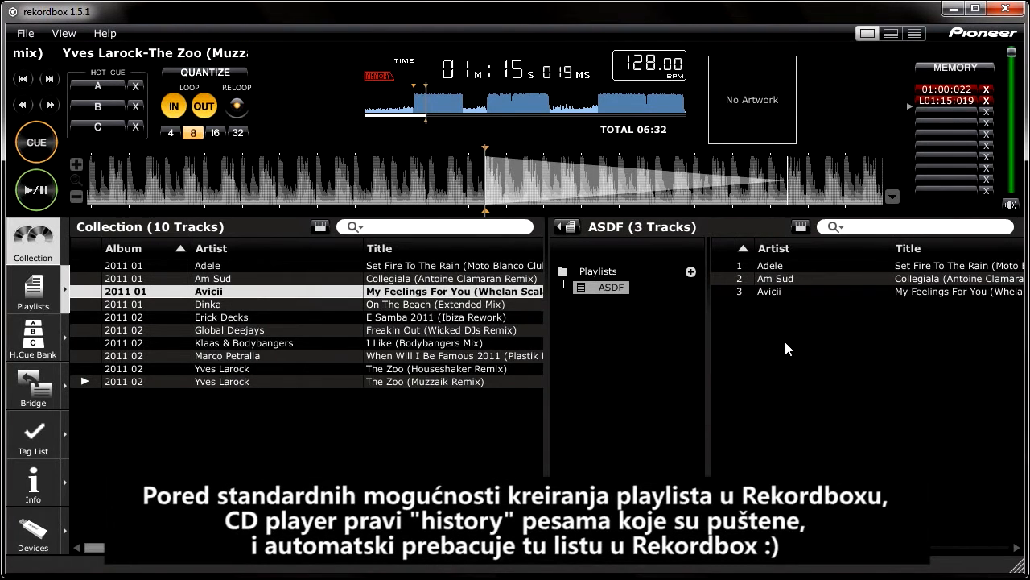
Create a second playlist named WEEEE
left_click(691, 272)
type("W")
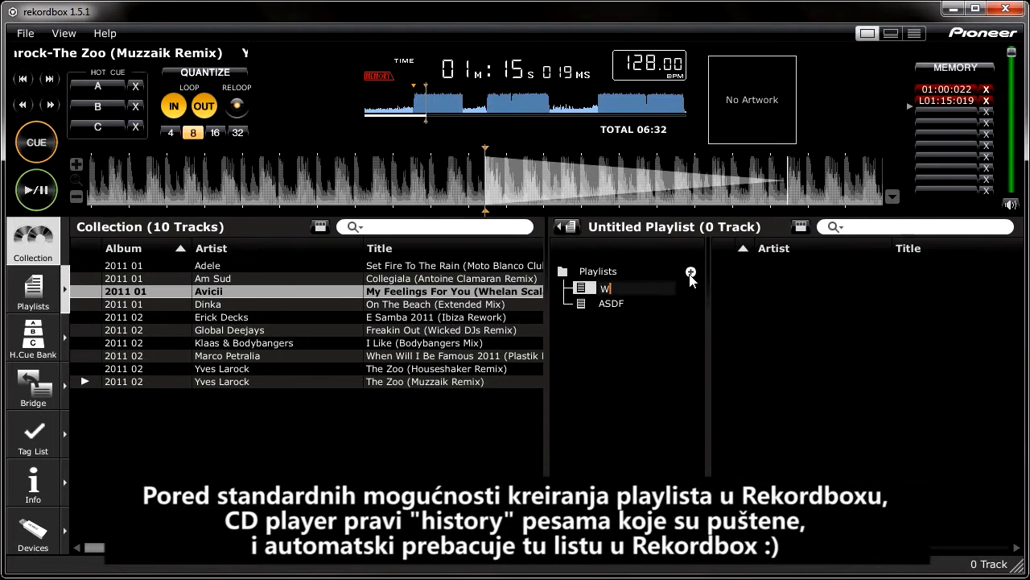
type("EEEE")
key("Return")
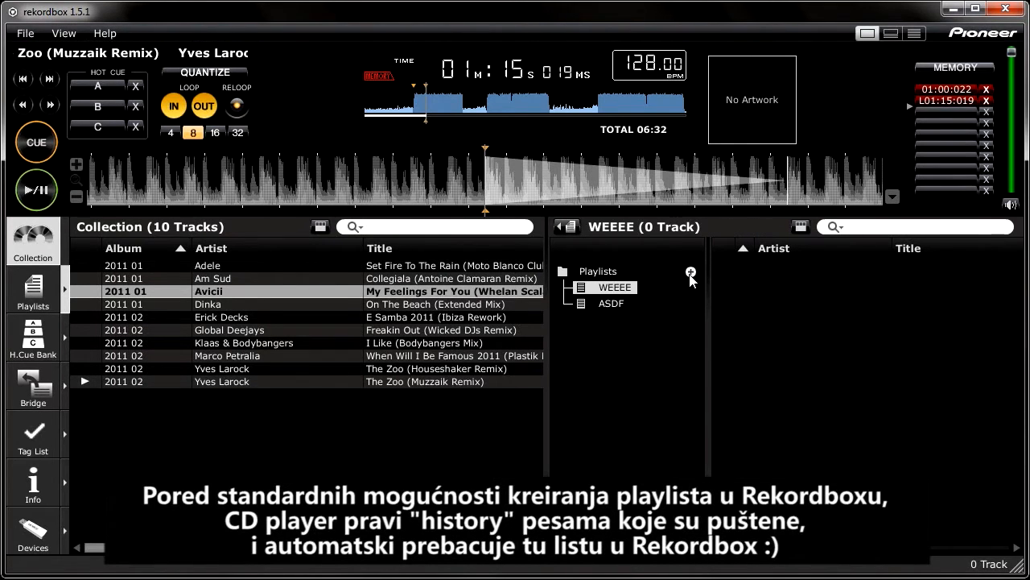
Add the Klaas & Bodybangers, Marco Petralia and both Yves Larock tracks to the WEEEE playlist and compare it with ASDF
left_click(285, 421)
left_click(245, 372)
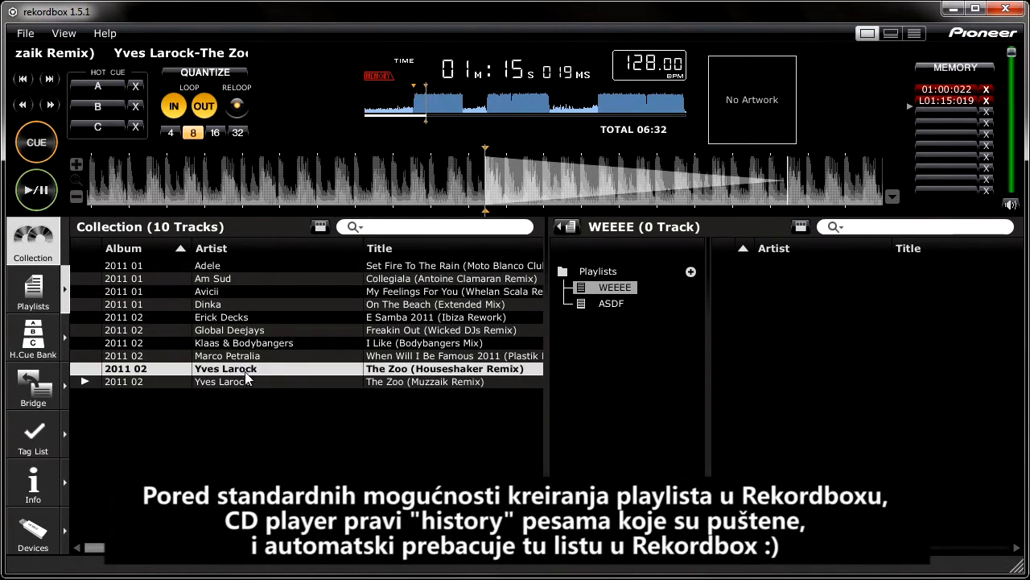
left_click(248, 382, "shift")
left_click(249, 355, "shift")
left_click(262, 343, "shift")
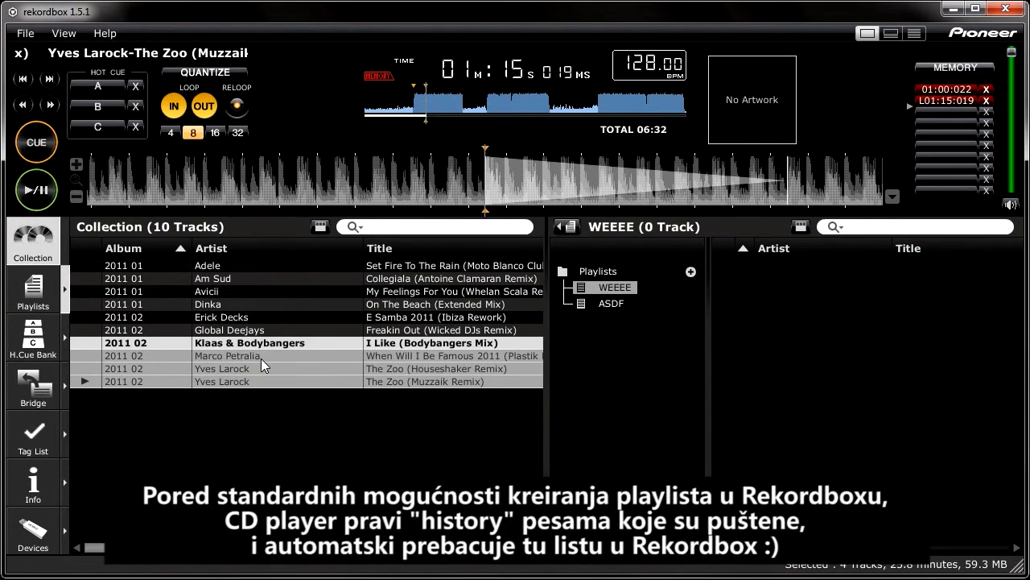
left_click_drag(266, 348, 818, 319)
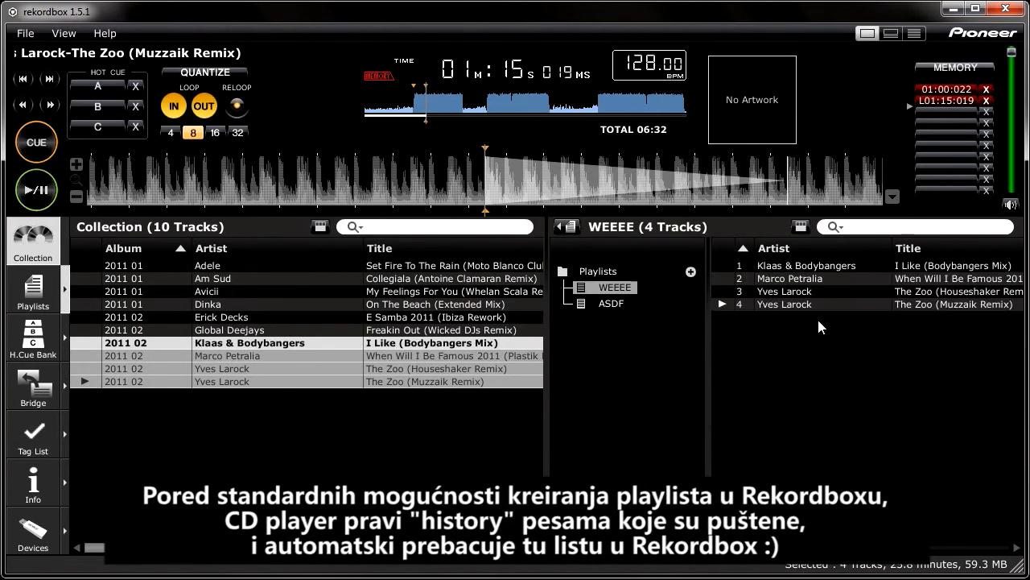
left_click(613, 304)
left_click(615, 287)
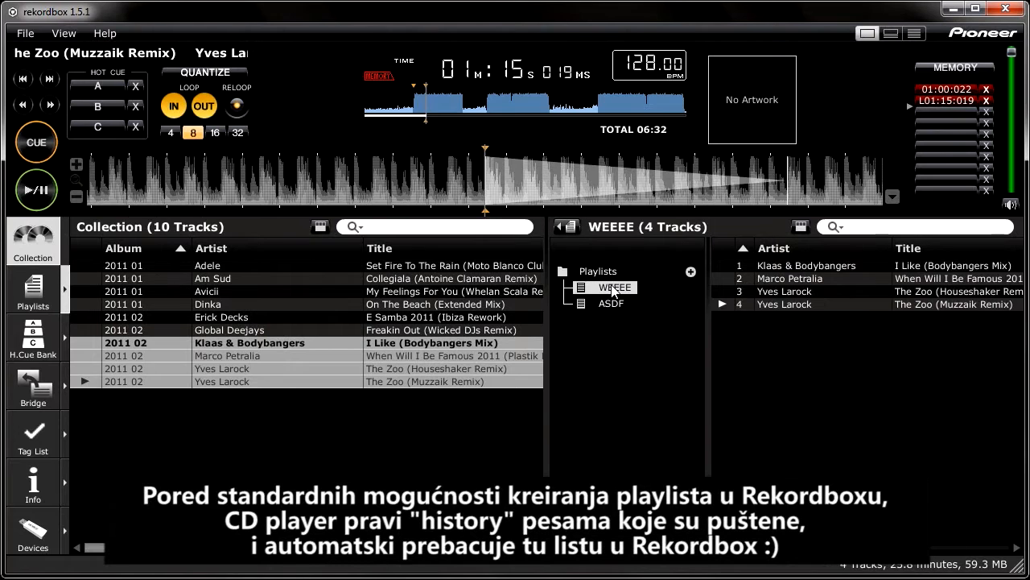
left_click(612, 304)
left_click(614, 288)
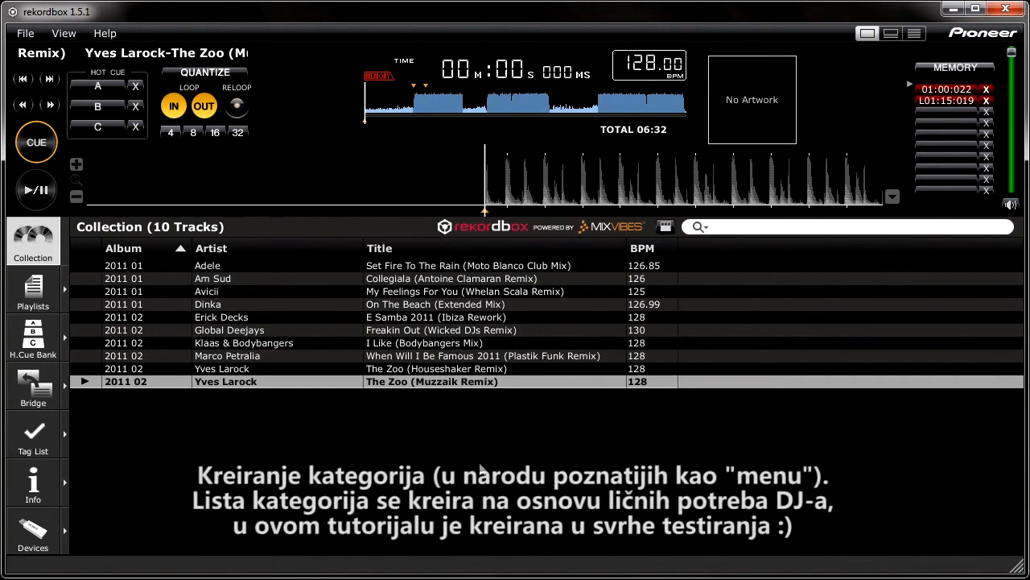
Name the G: device "Flesh memorija" in its general device settings
left_click(32, 529)
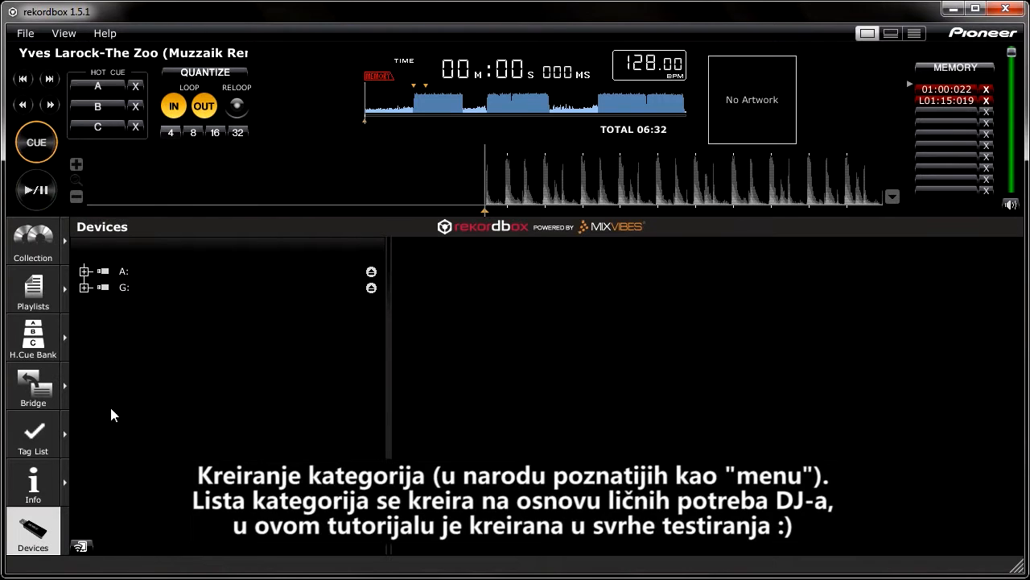
left_click(107, 288)
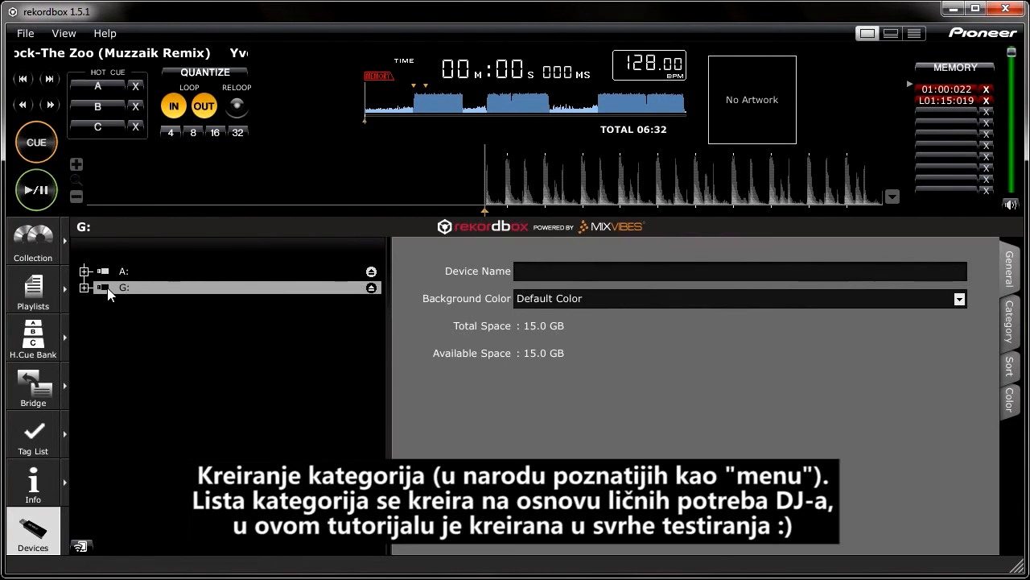
type("Flesh memorija")
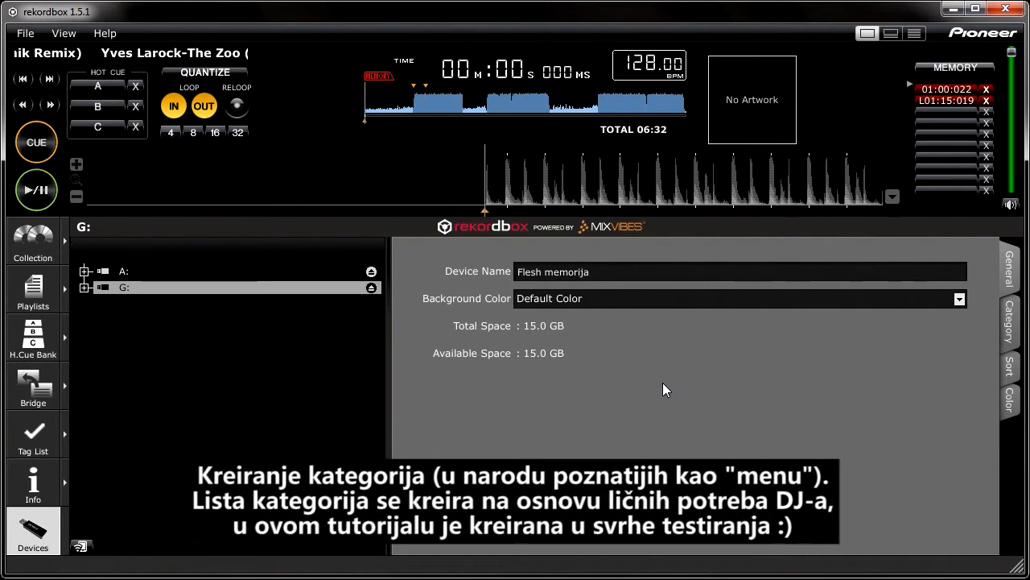
Shift ARTIST below ALBUM in the active categories of device G:
left_click(1011, 321)
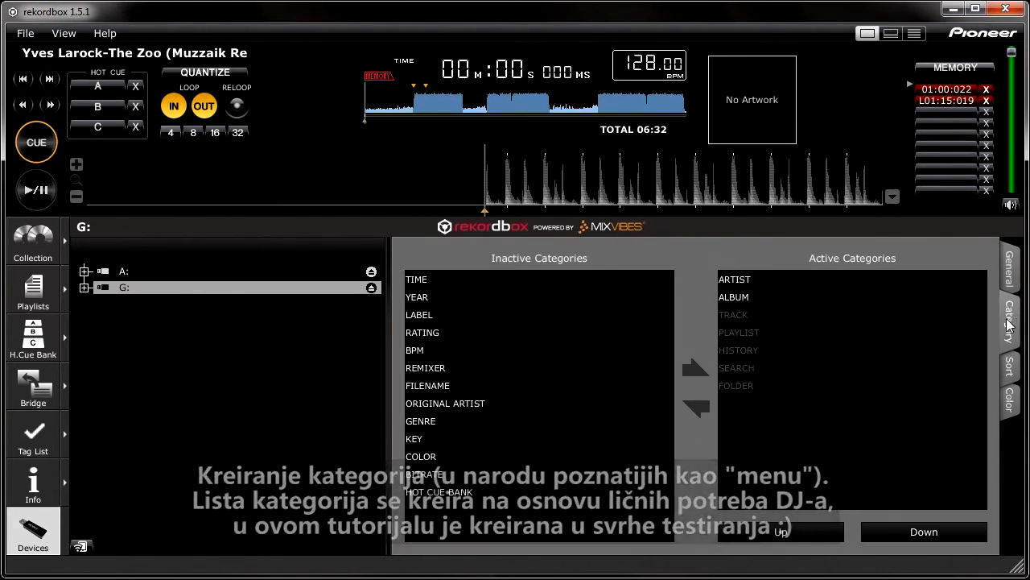
left_click(763, 279)
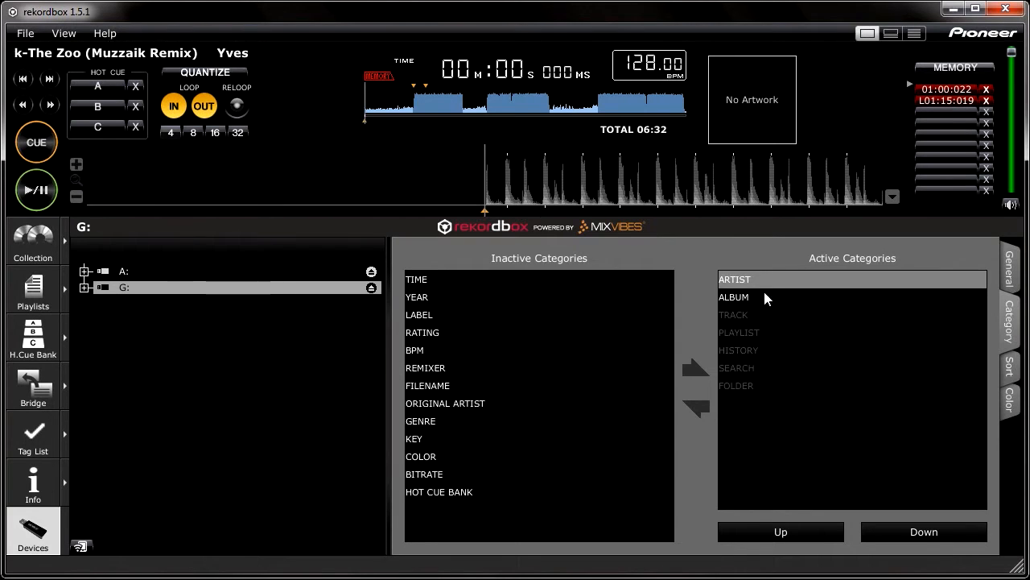
left_click(881, 528)
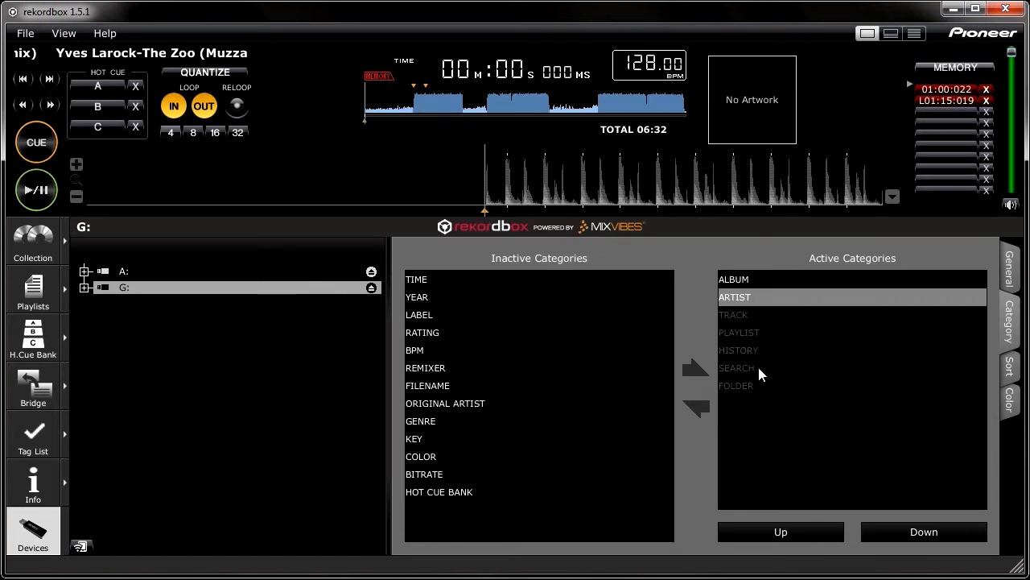
Shift SEARCH up to first place in the active categories, ahead of ALBUM
left_click(810, 528)
left_click(810, 528)
left_click(810, 528)
left_click(810, 528)
left_click(809, 528)
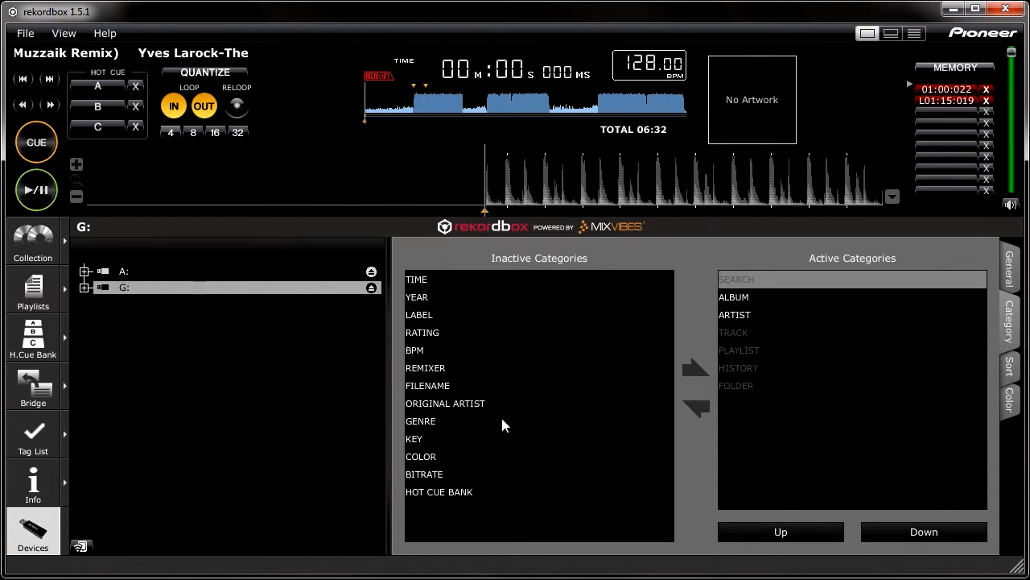
Activate the FILENAME and BPM categories for device G:
left_click(458, 389)
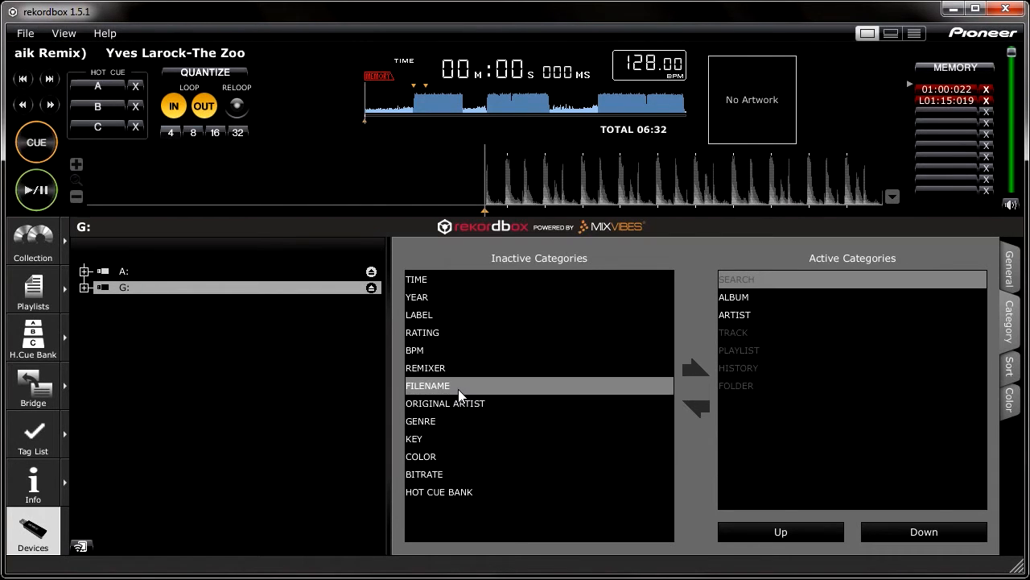
left_click(692, 369)
left_click(514, 354)
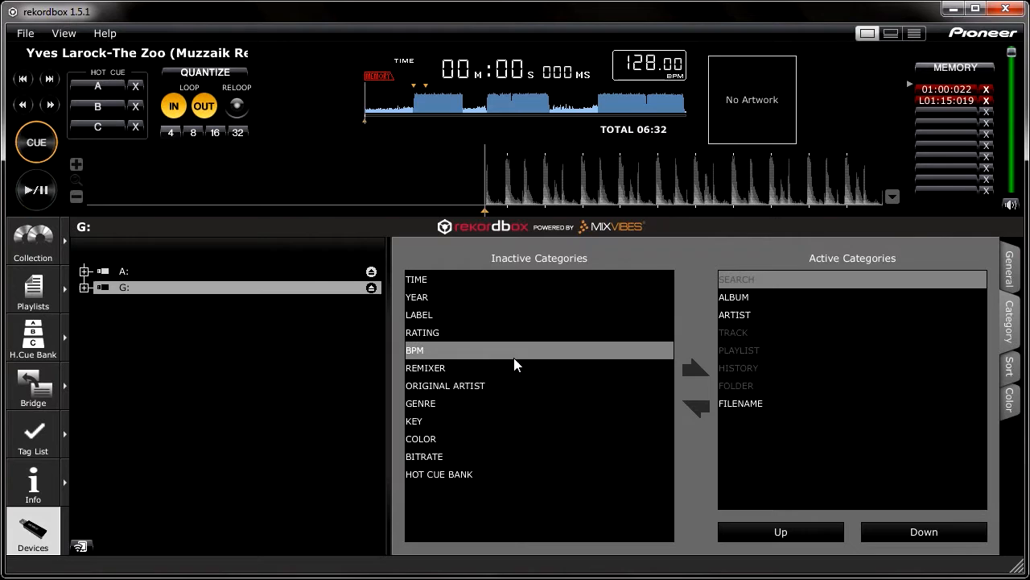
left_click(690, 369)
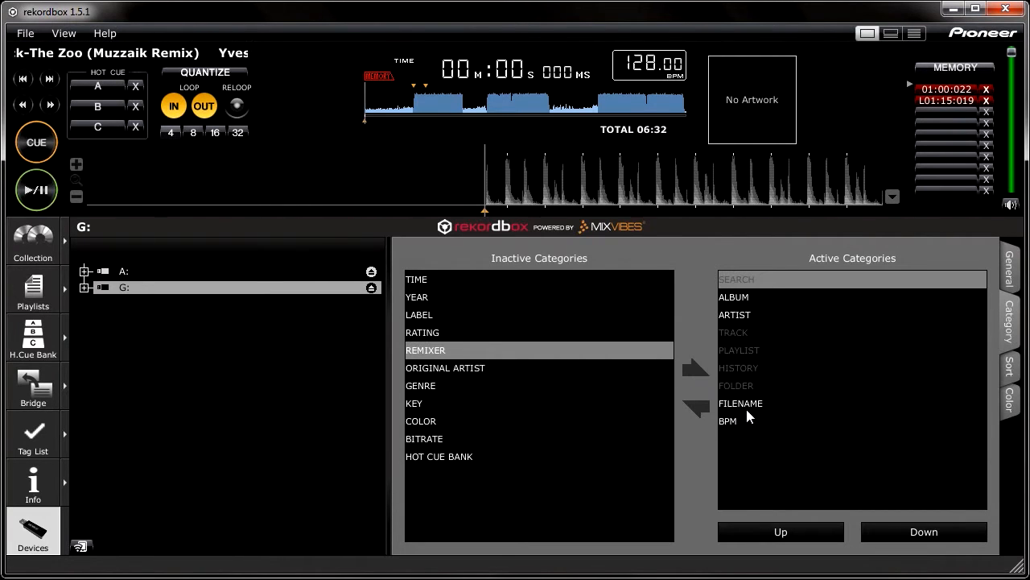
Reorder the active categories so that FILENAME comes directly after TRACK, followed by BPM
left_click(746, 407)
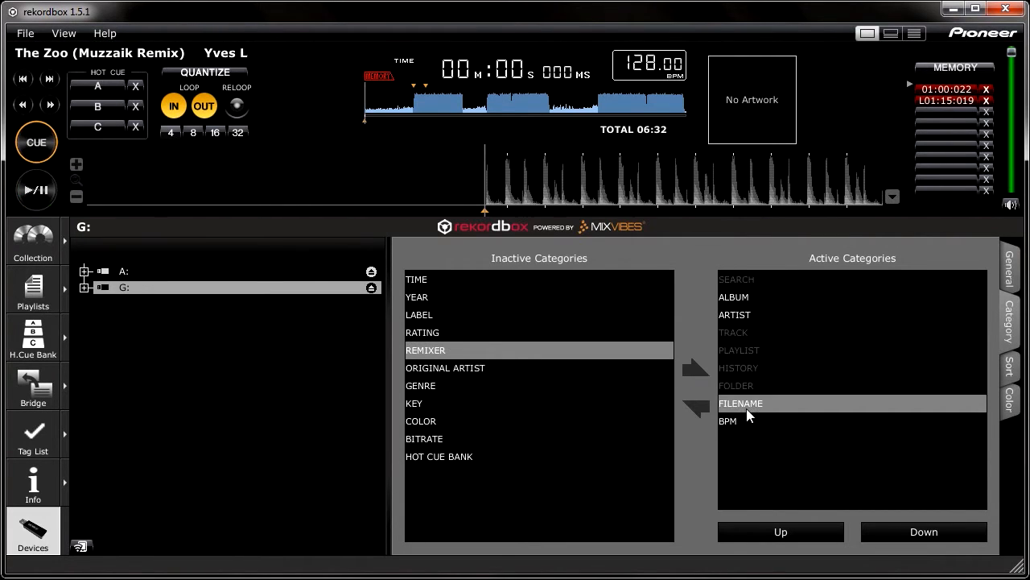
left_click(779, 533)
left_click(779, 533)
left_click(779, 533)
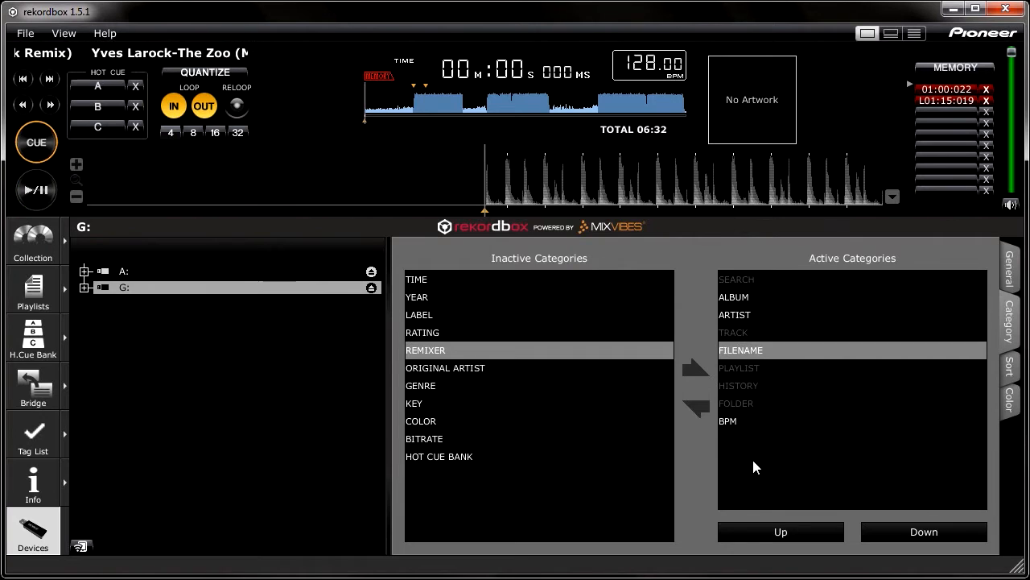
left_click(740, 423)
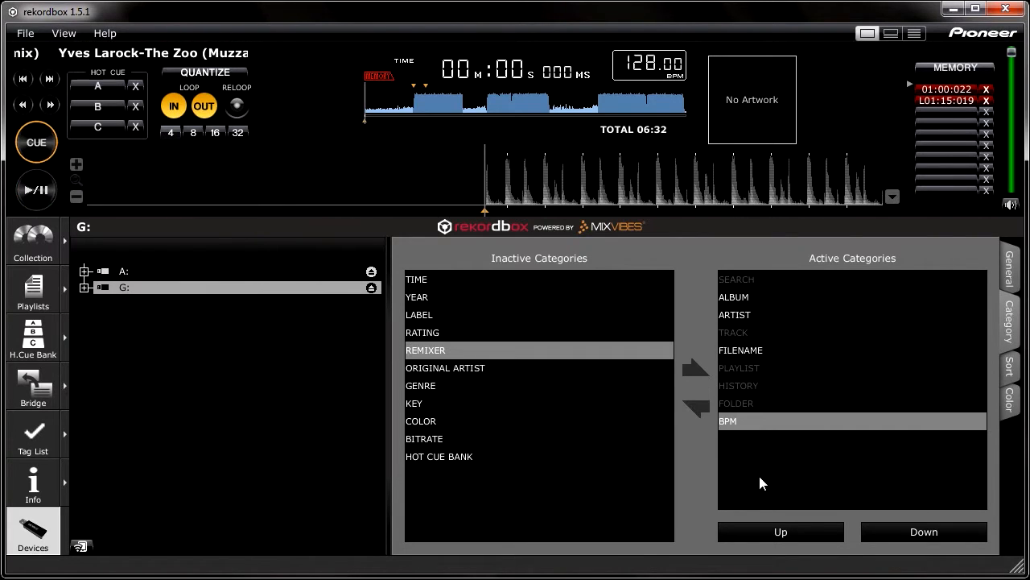
left_click(781, 533)
left_click(781, 533)
left_click(781, 533)
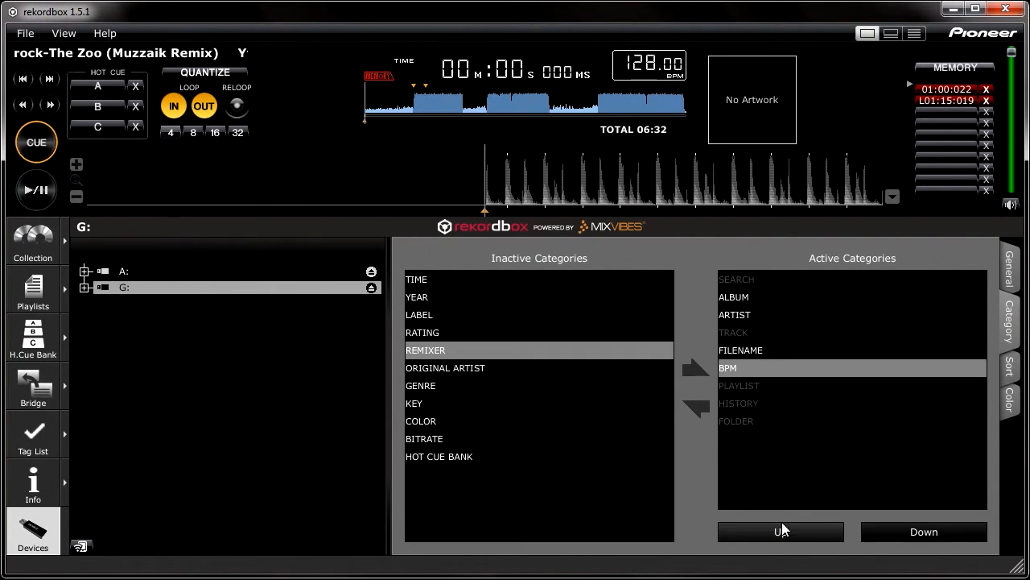
left_click(763, 424)
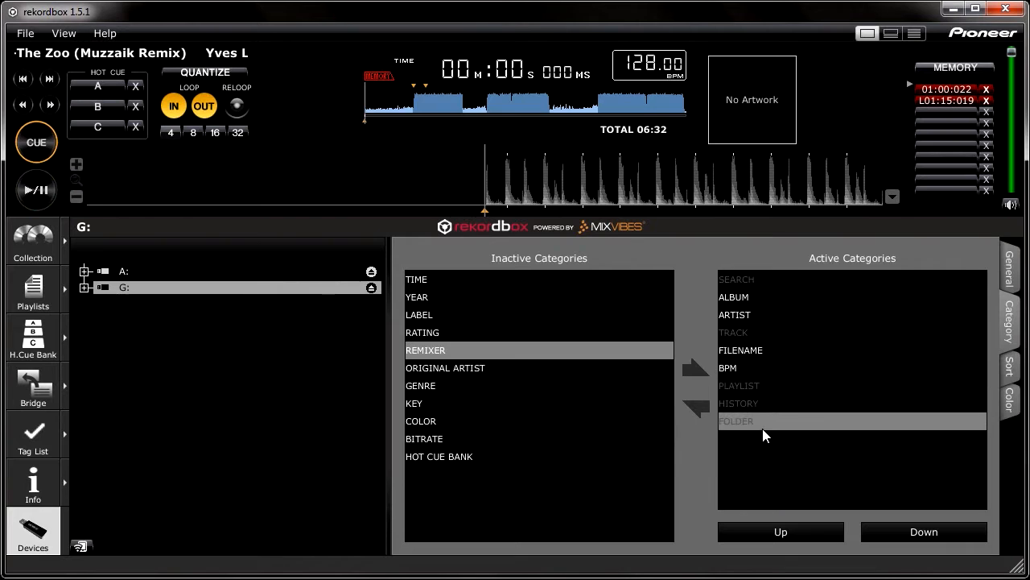
left_click(746, 369)
left_click(750, 279)
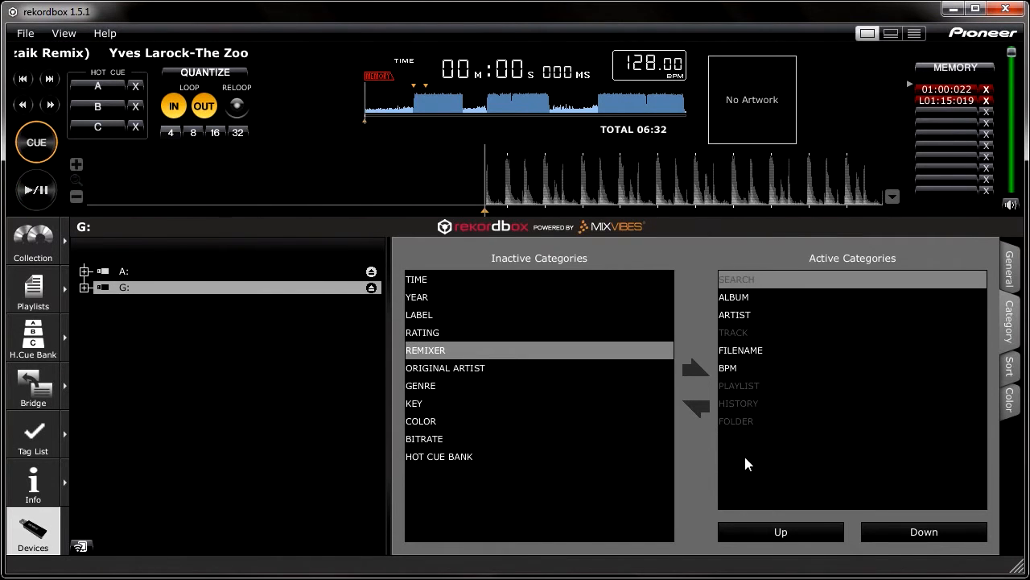
Export all tracks in the collection to device G:
left_click(36, 245)
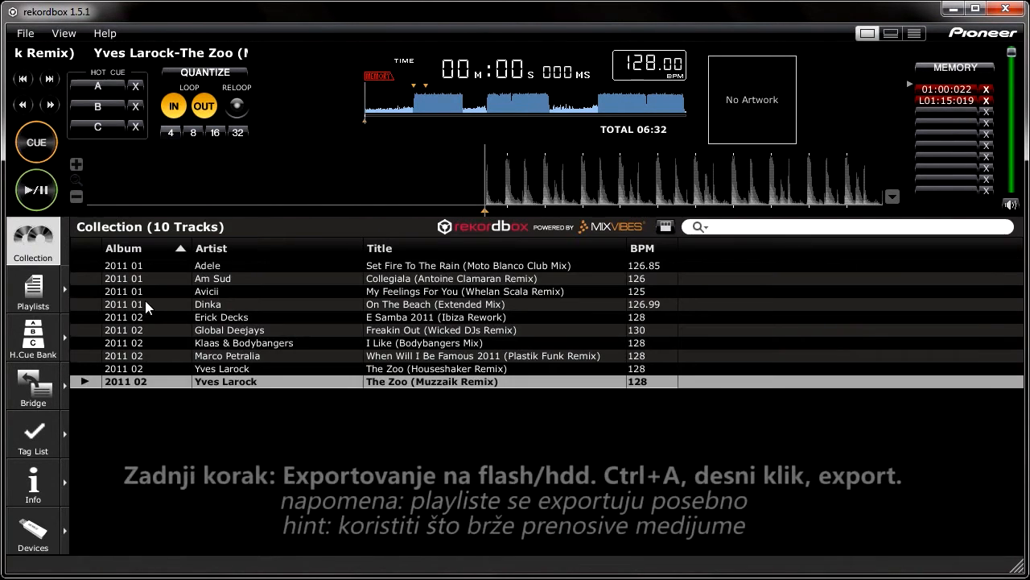
left_click(273, 268)
key("ctrl+a")
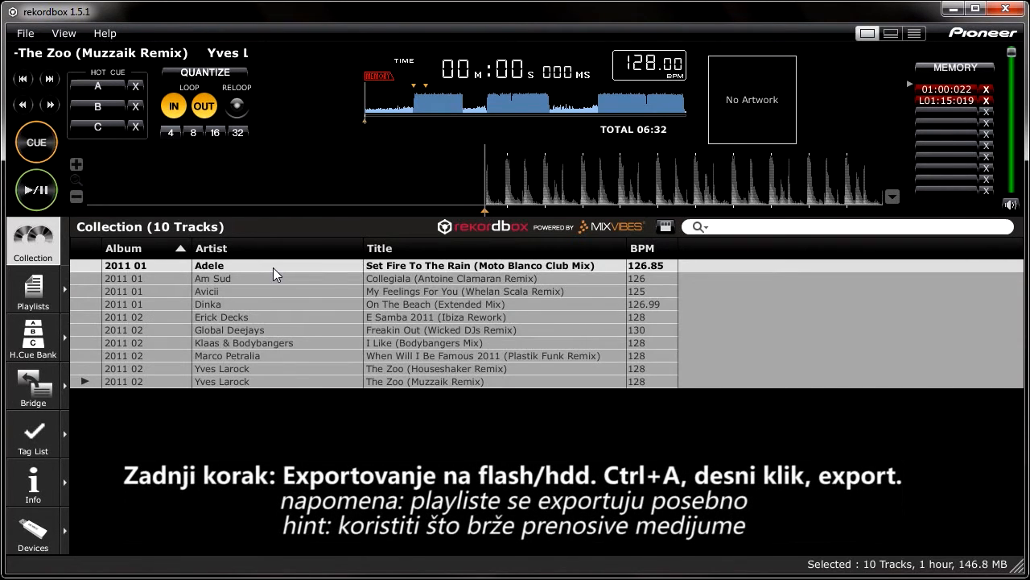
right_click(273, 268)
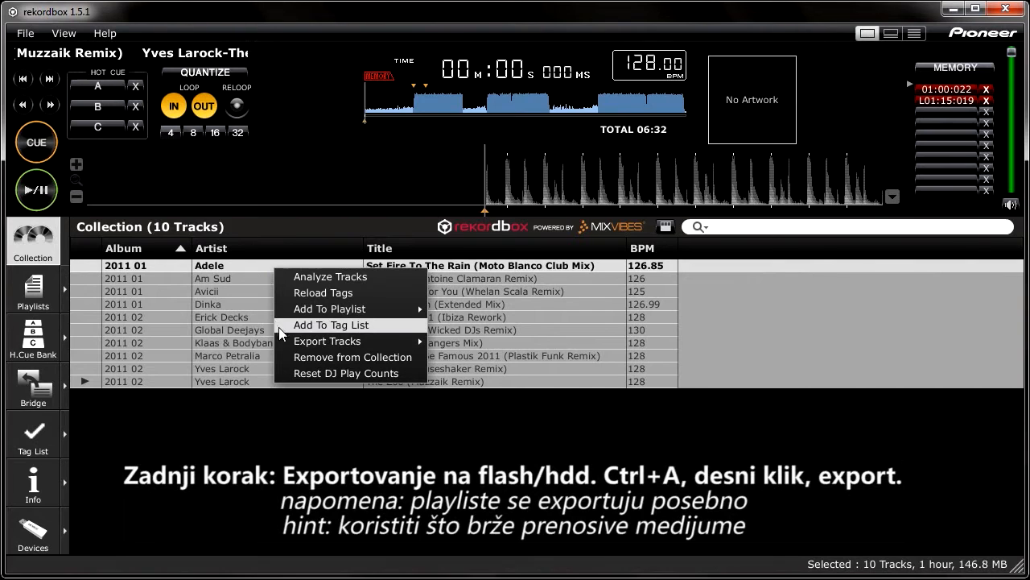
mouse_move(325, 338)
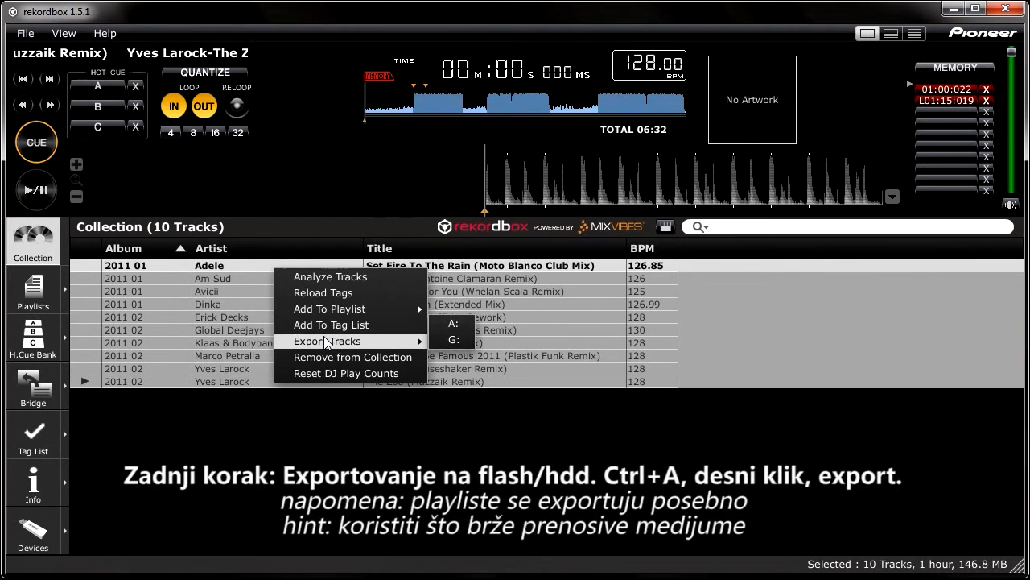
left_click(453, 341)
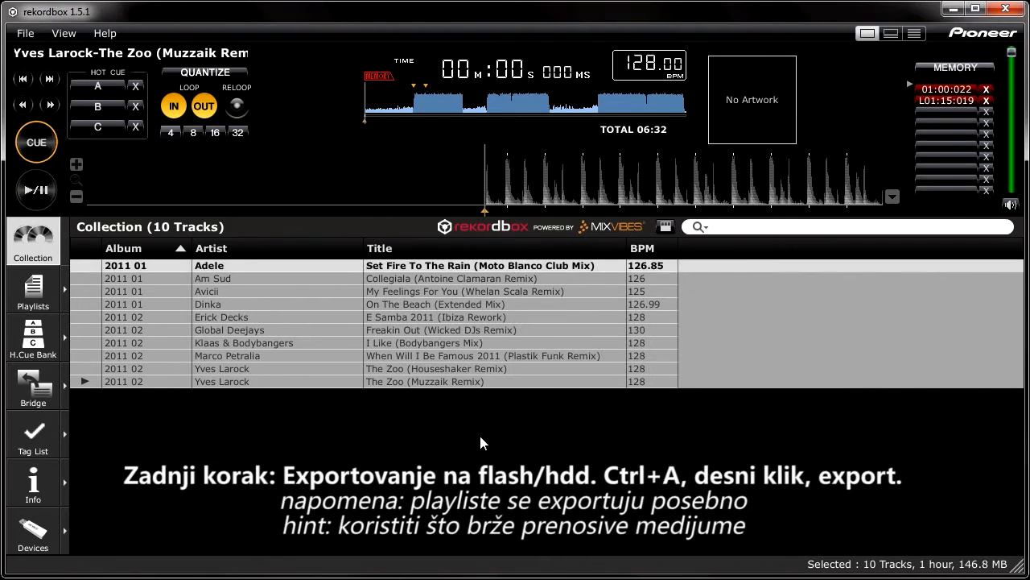
Export the whole Playlists folder, with WEEEE and ASDF, to device G:
left_click(31, 291)
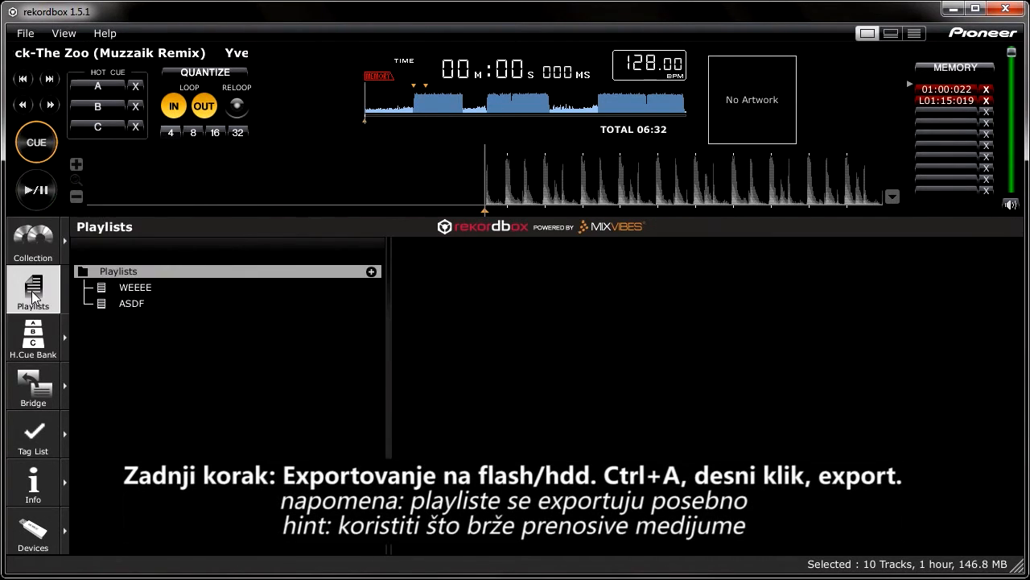
right_click(125, 270)
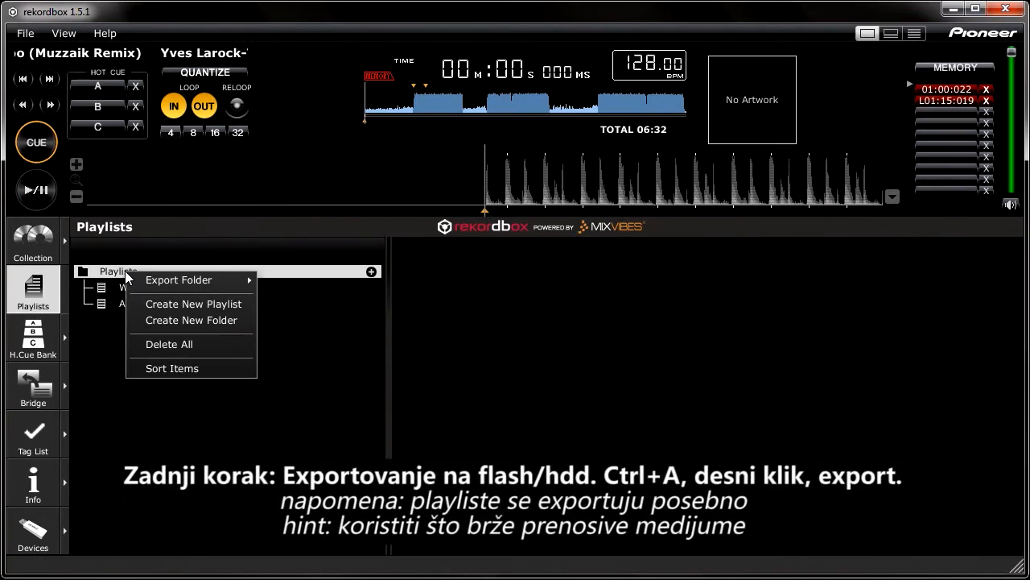
mouse_move(165, 282)
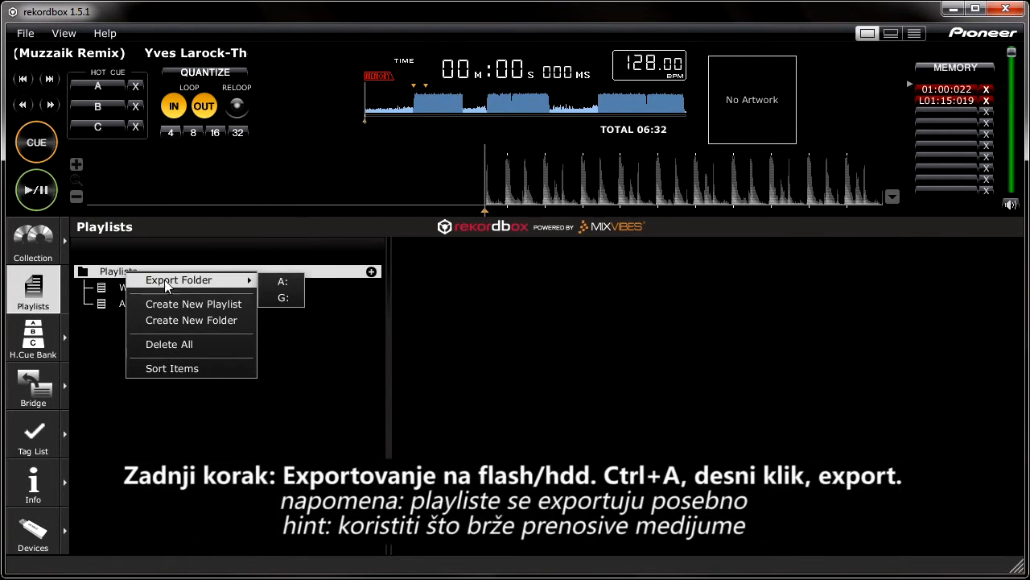
left_click(283, 298)
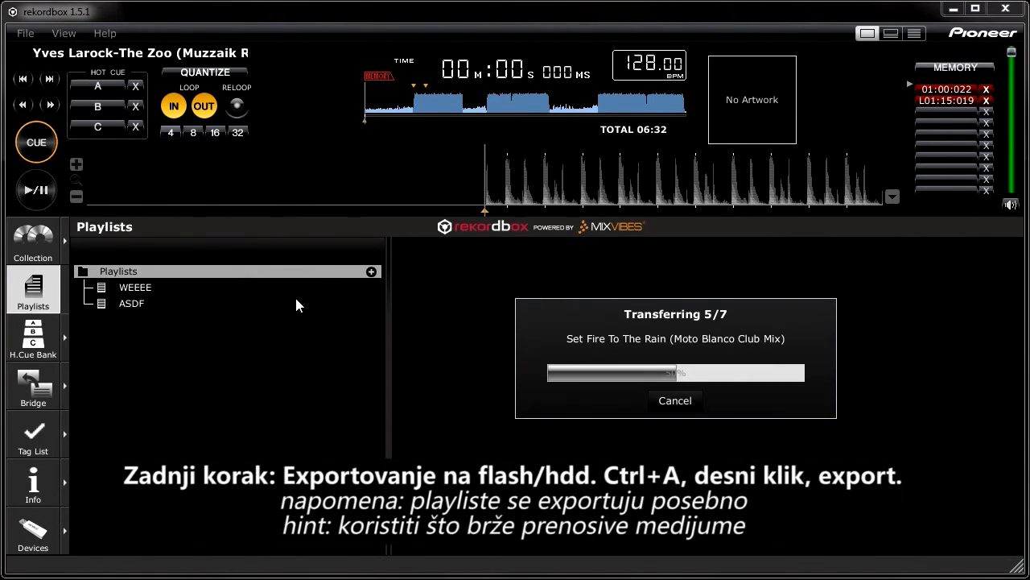